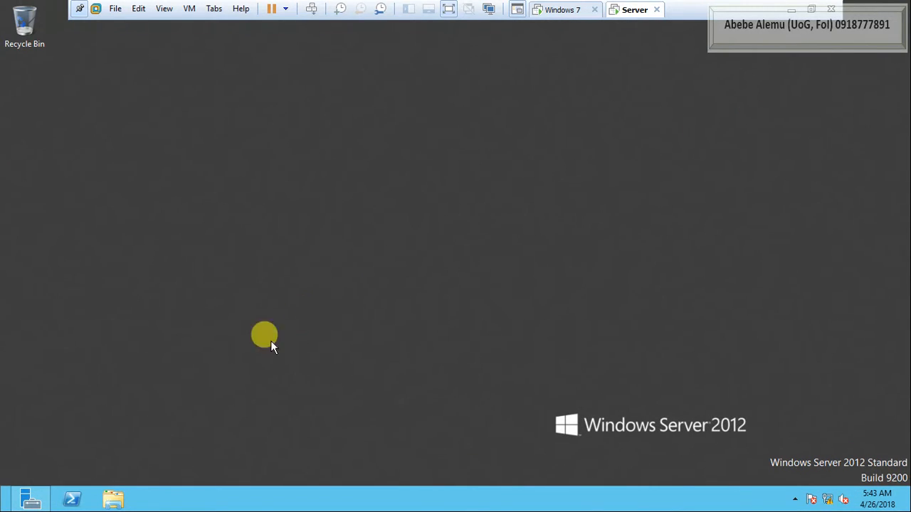
Start adding roles and features in Server Manager, using role-based installation on the pool server csd-server.csd.com
left_click(32, 499)
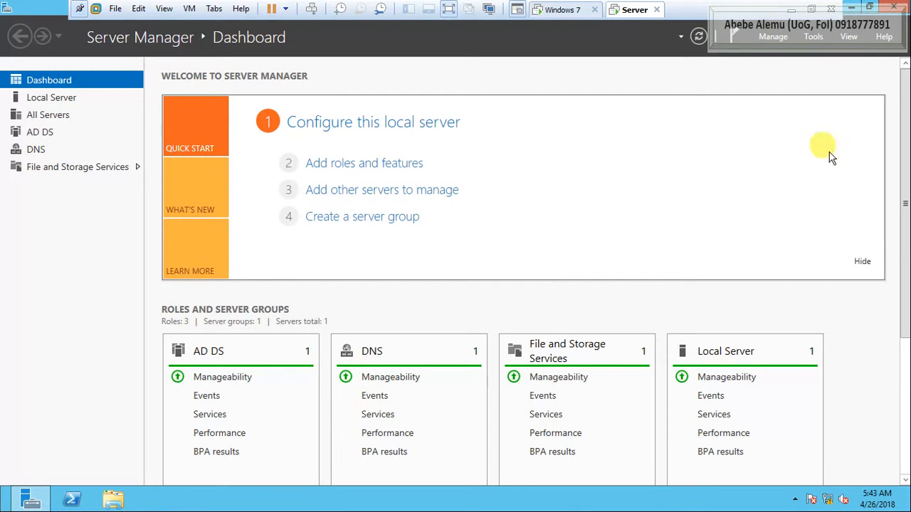
left_click(363, 164)
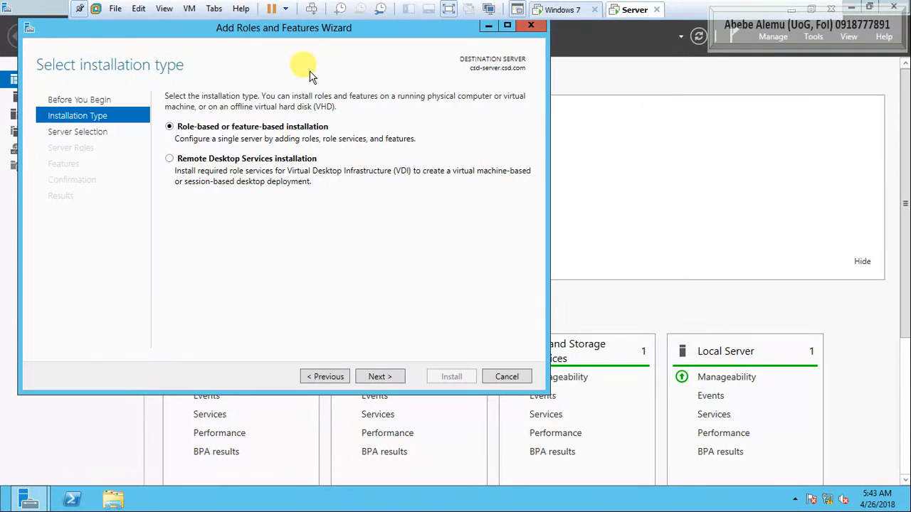
left_click_drag(323, 33, 409, 55)
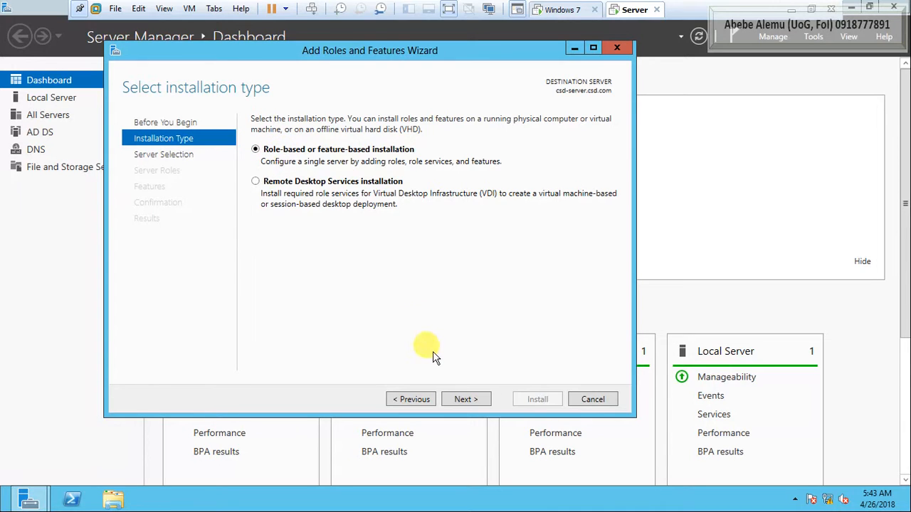
left_click(462, 400)
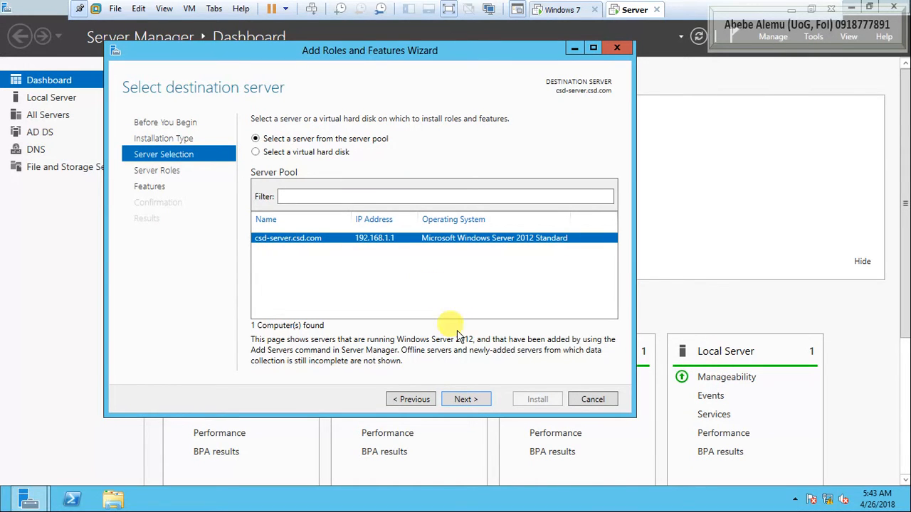
left_click(464, 398)
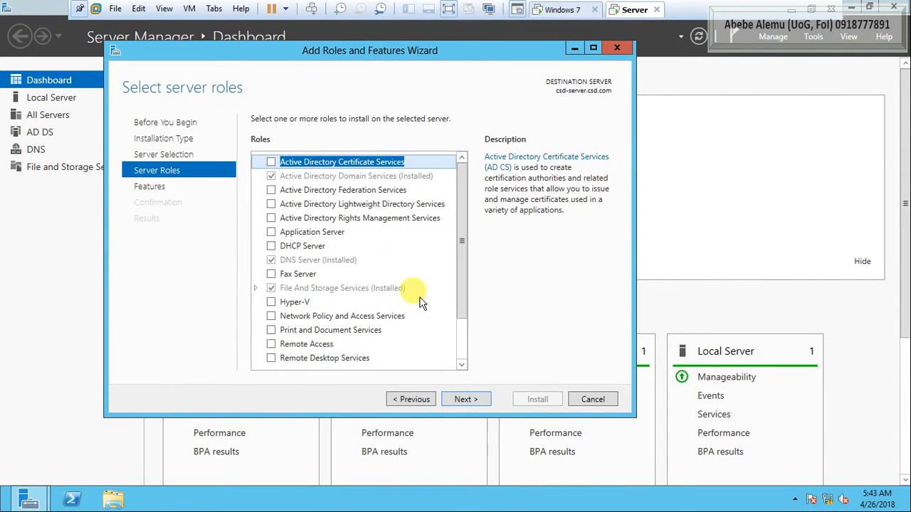
Select the DHCP Server role with its required management tools, keep the default features, and install it
left_click(271, 246)
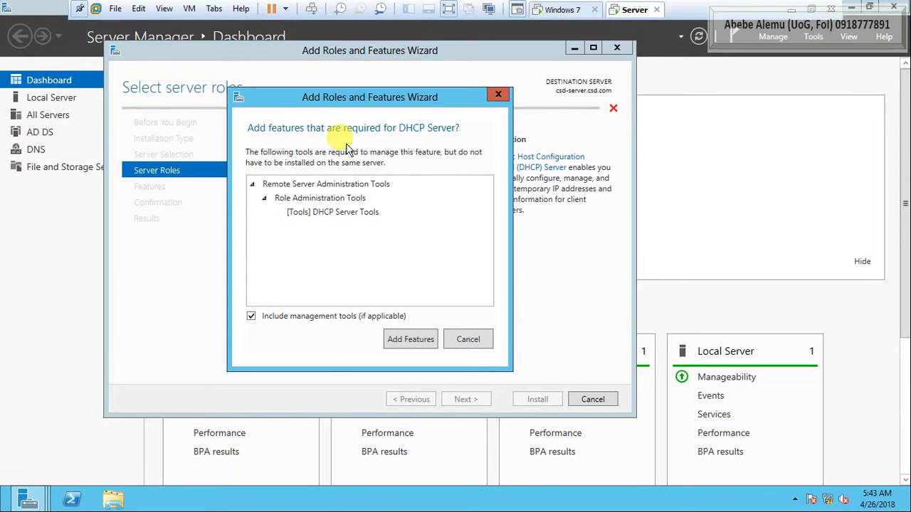
left_click(410, 339)
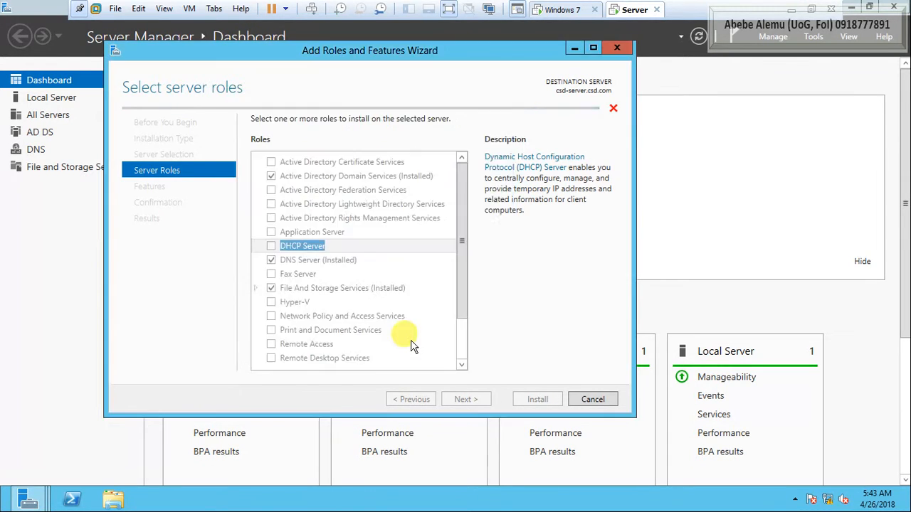
left_click(454, 398)
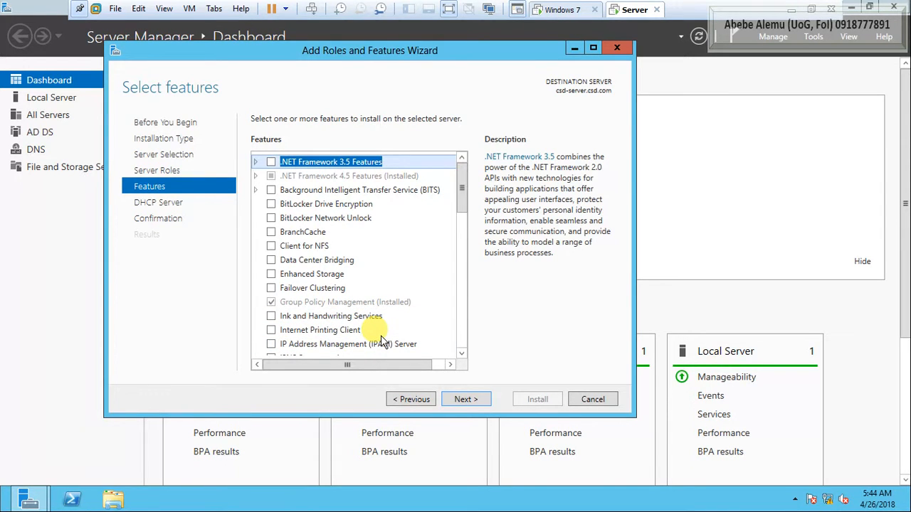
left_click(466, 399)
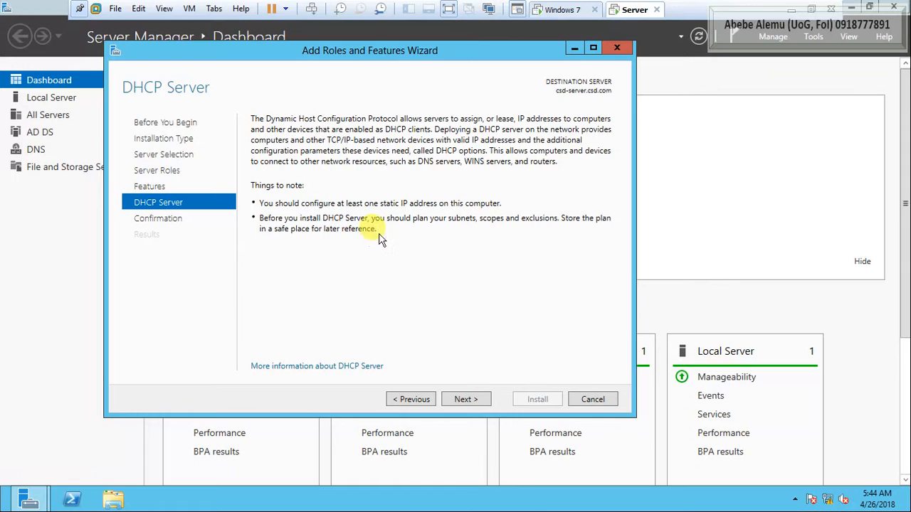
left_click(477, 401)
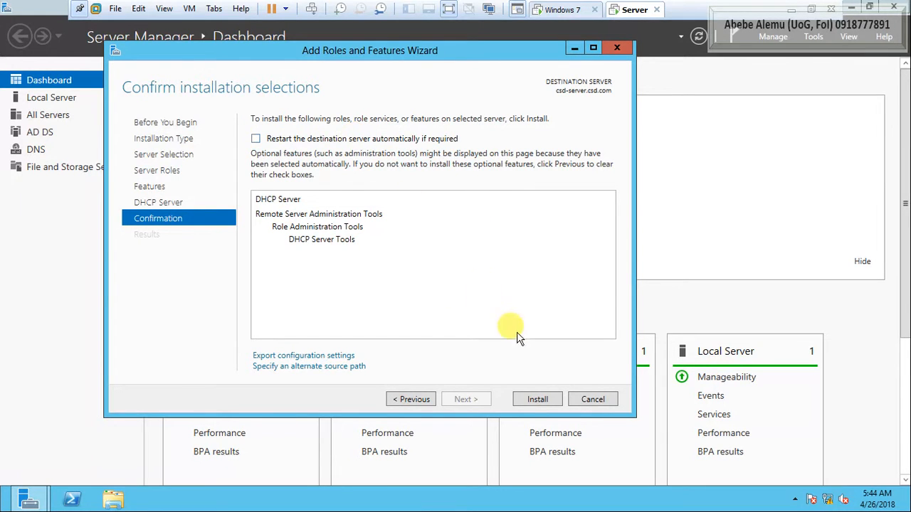
left_click(537, 400)
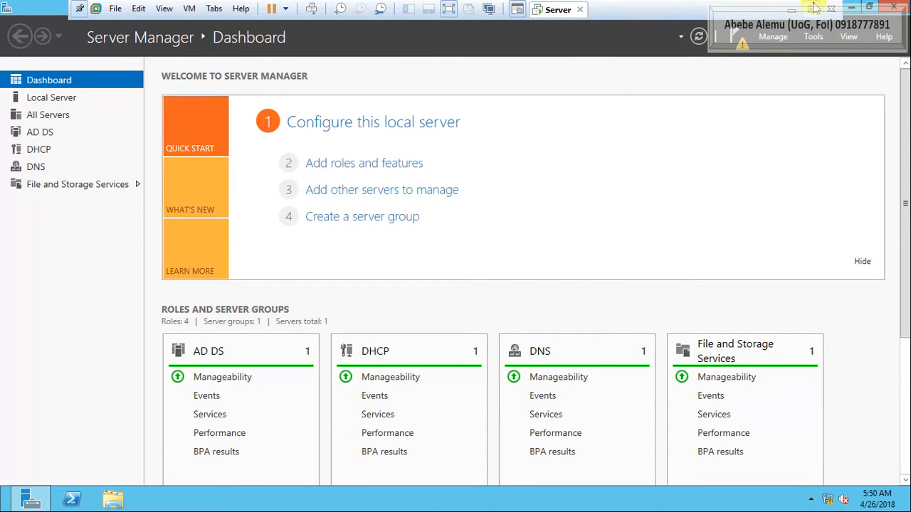
Run the DHCP post-install configuration, committing authorization with the CSD\Administrator credentials, and close its summary
left_click(740, 43)
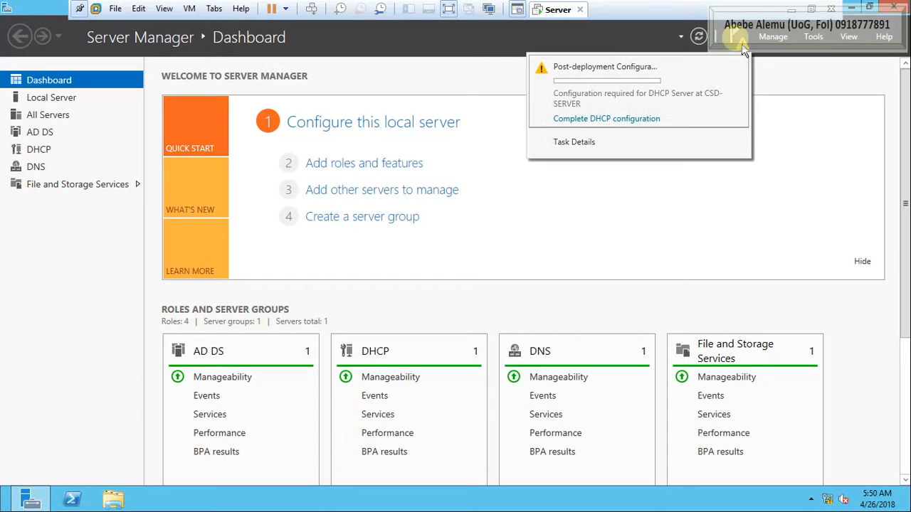
left_click(624, 121)
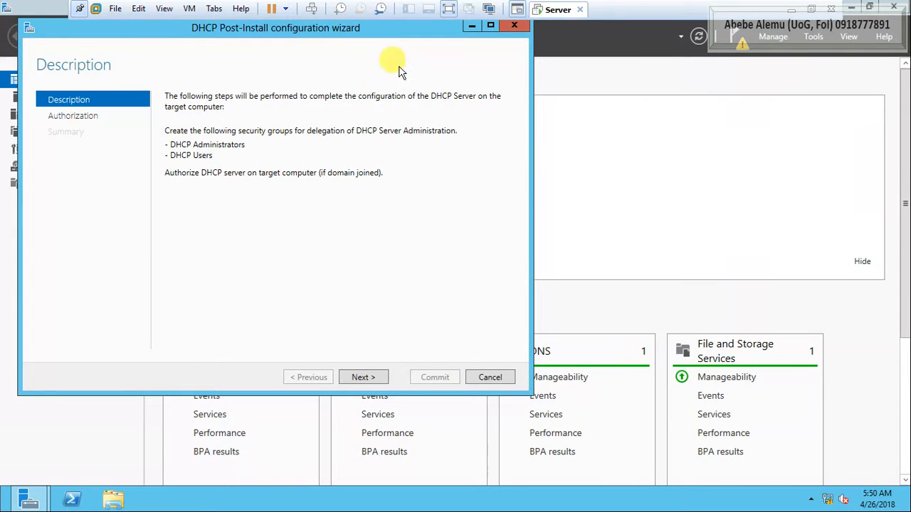
left_click_drag(377, 29, 466, 83)
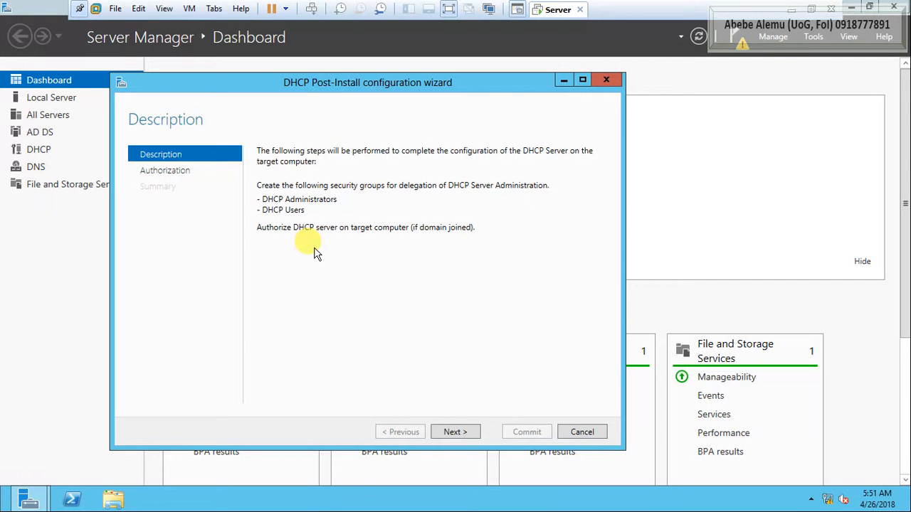
left_click(459, 433)
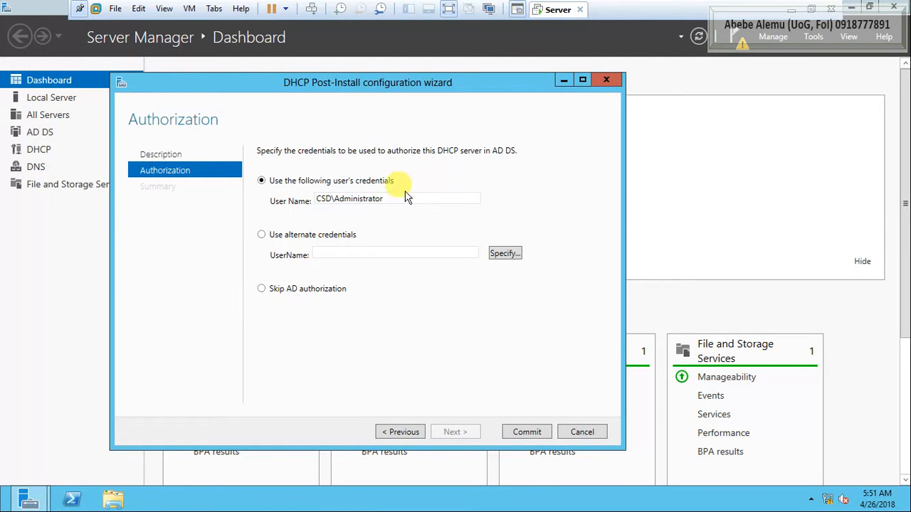
left_click(526, 434)
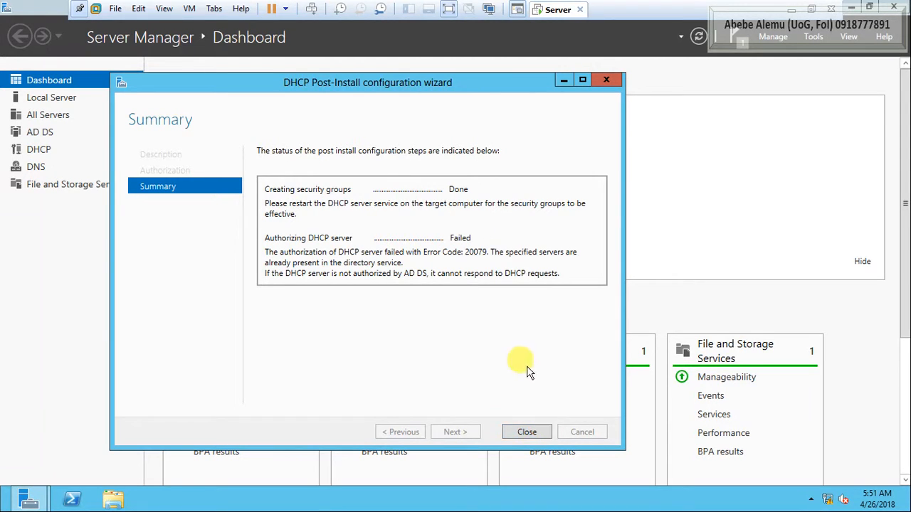
left_click(528, 432)
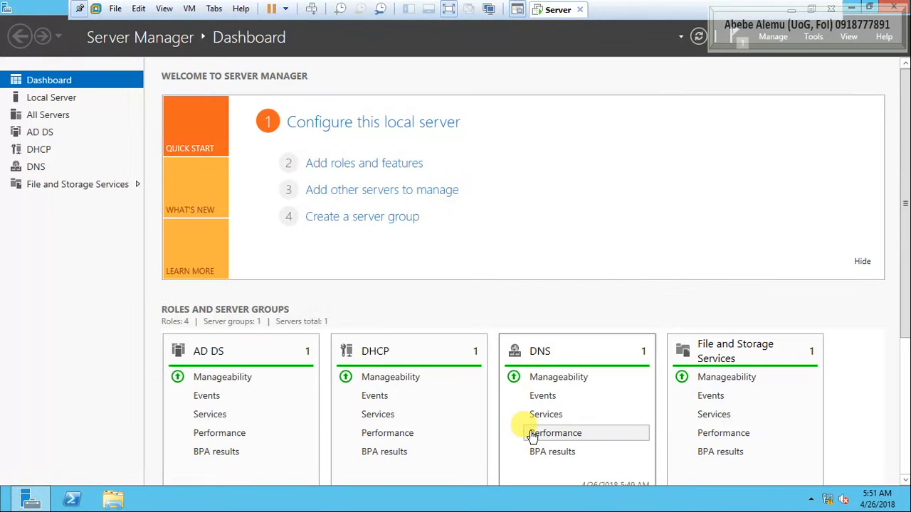
Rerun the DHCP post-install configuration with the same administrator credentials and close the wizard
left_click(740, 39)
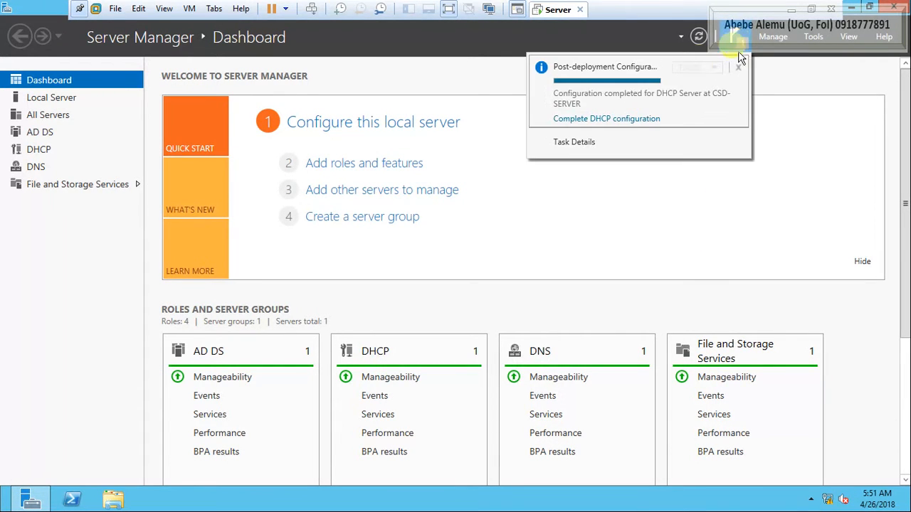
left_click(621, 121)
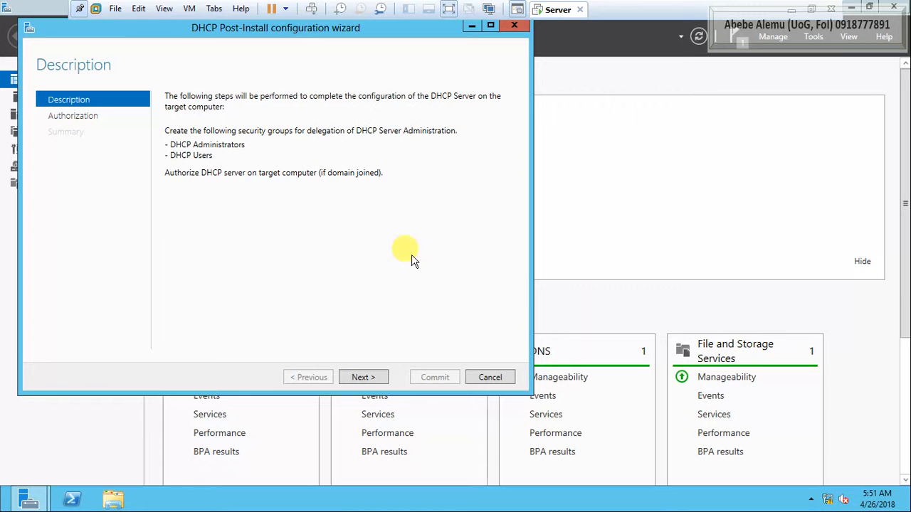
left_click(366, 377)
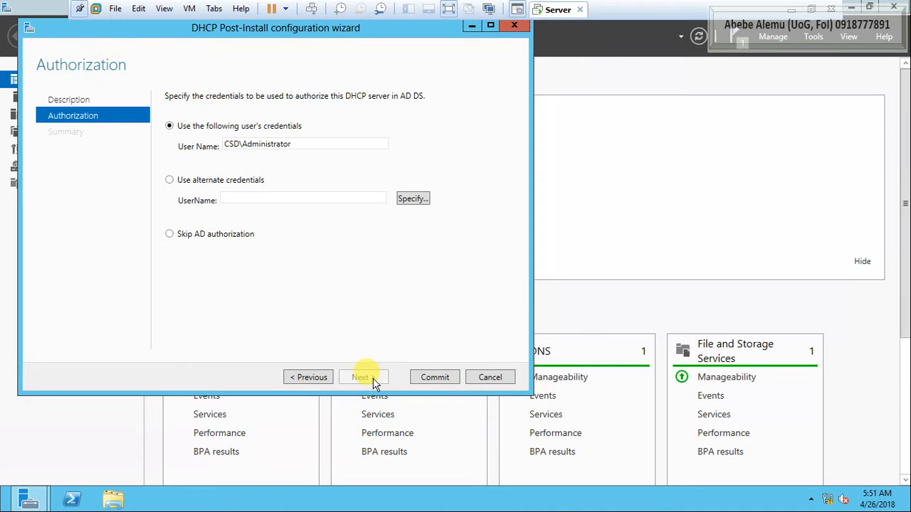
left_click(438, 379)
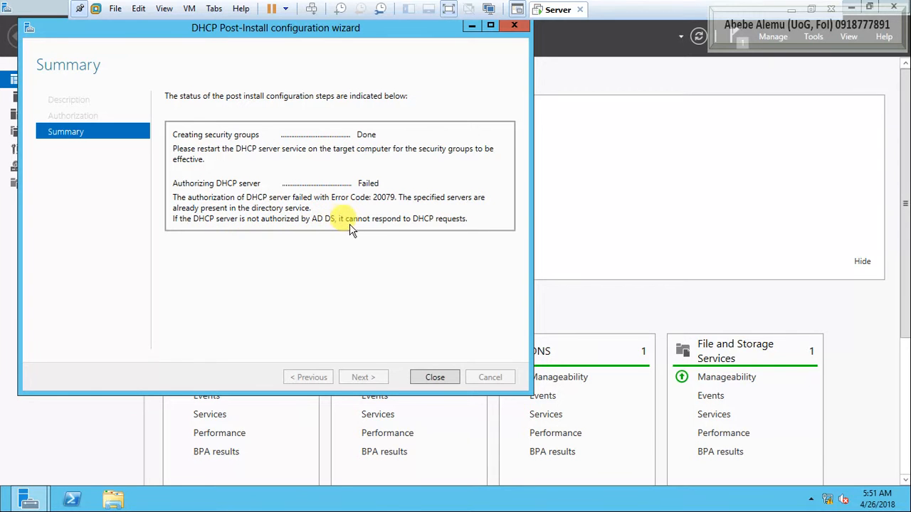
left_click(435, 378)
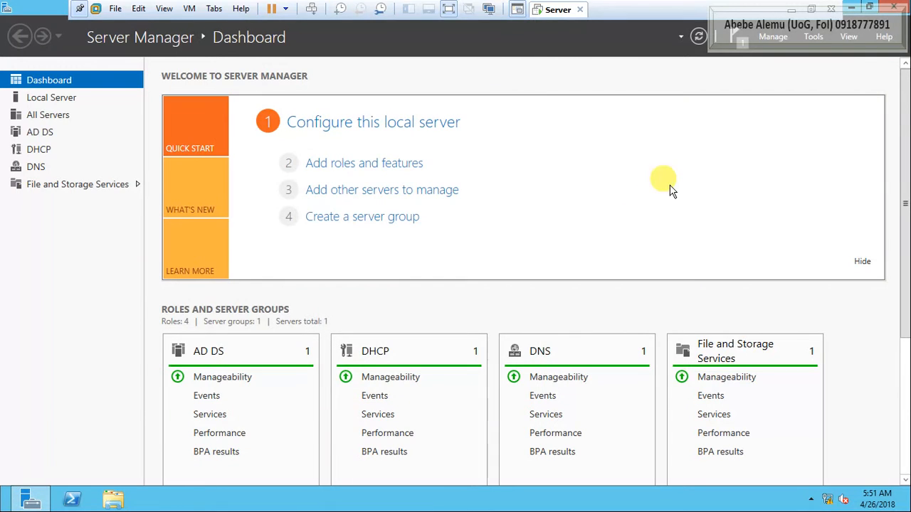
Open the DHCP management console, enlarge its window and widen the tree pane to fit the server name
left_click(826, 38)
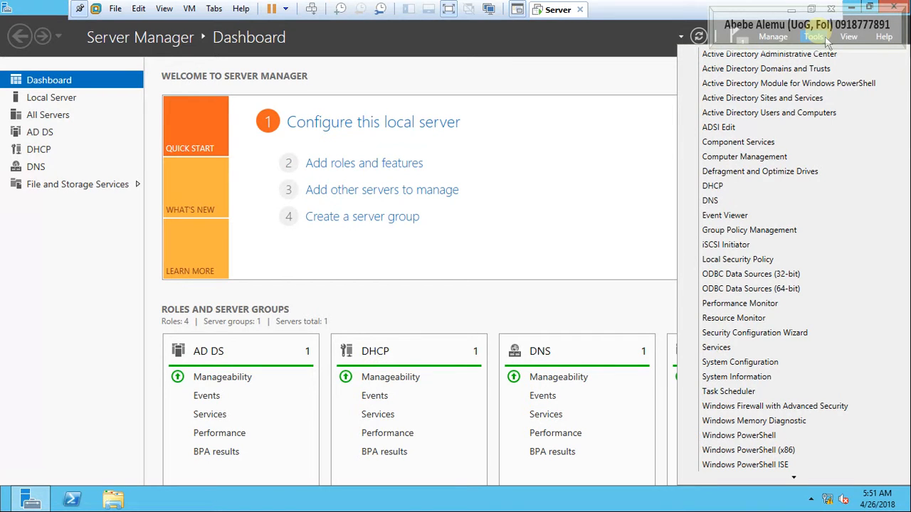
left_click(714, 186)
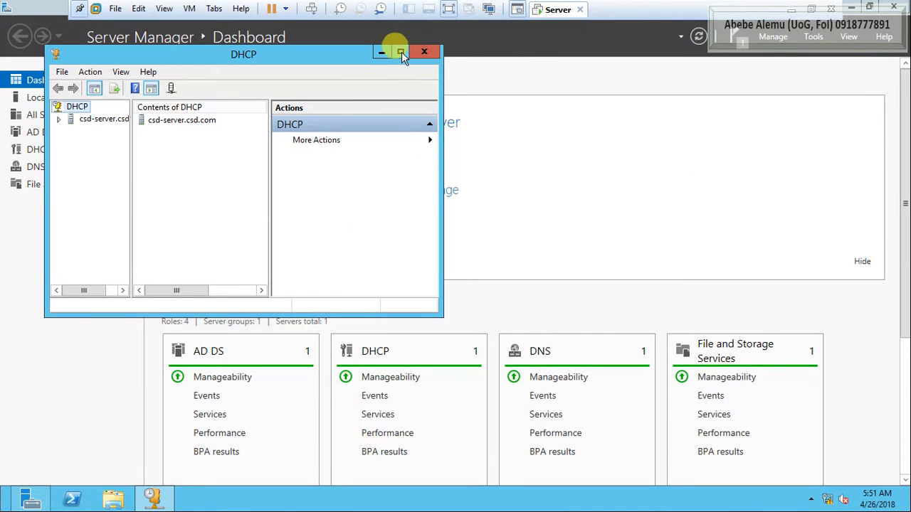
left_click_drag(440, 314, 718, 447)
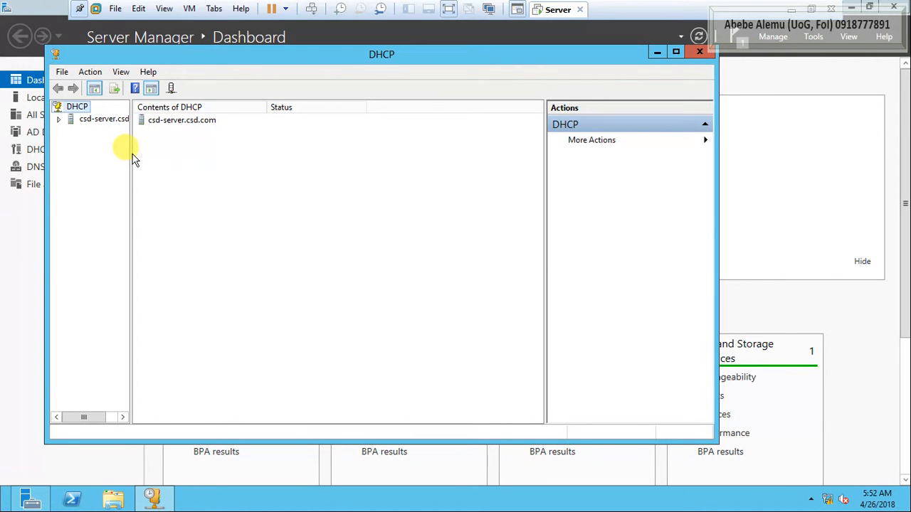
left_click_drag(130, 150, 176, 156)
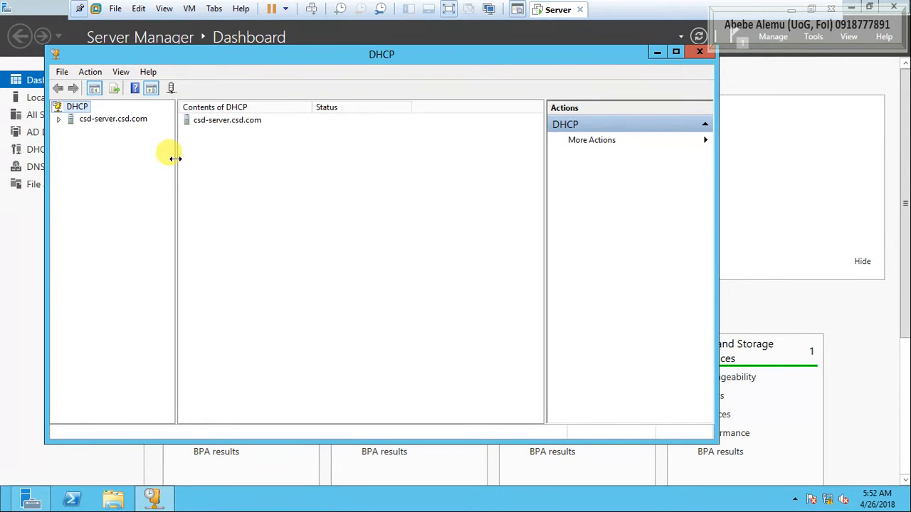
Delete the existing 192.168.1.0 scope under IPv4 of csd-server.csd.com, accepting the removal despite possible active clients
left_click(59, 118)
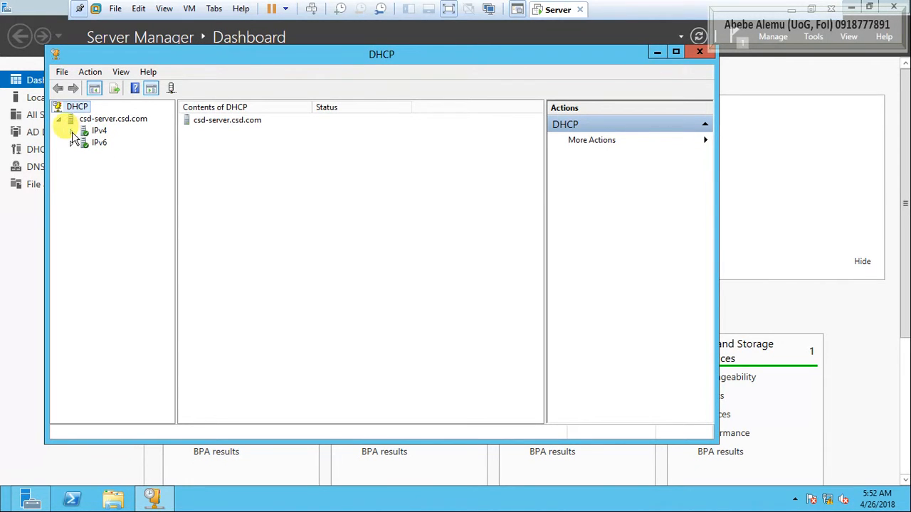
left_click(72, 132)
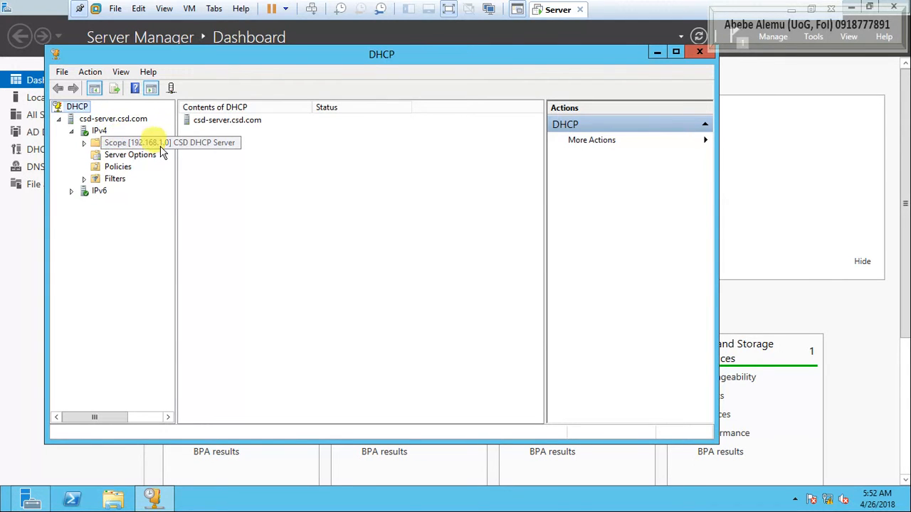
double_click(99, 143)
right_click(99, 141)
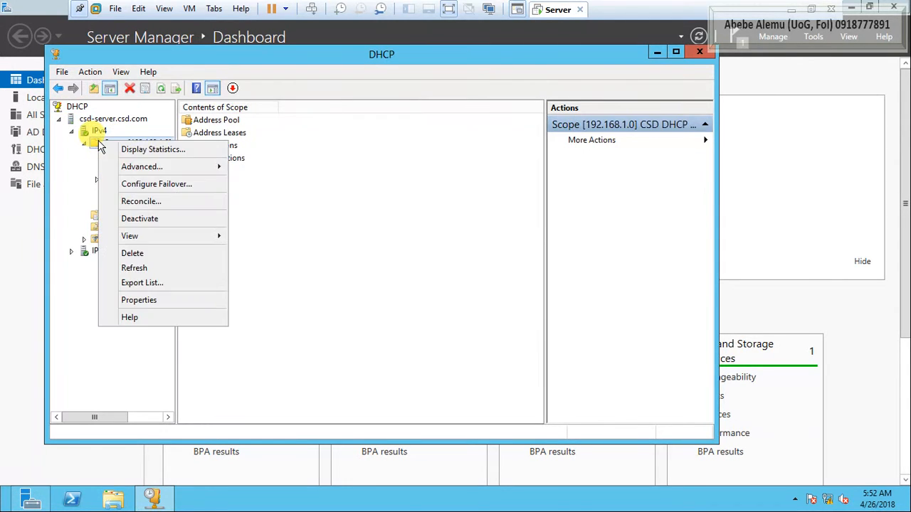
left_click(132, 252)
left_click(508, 301)
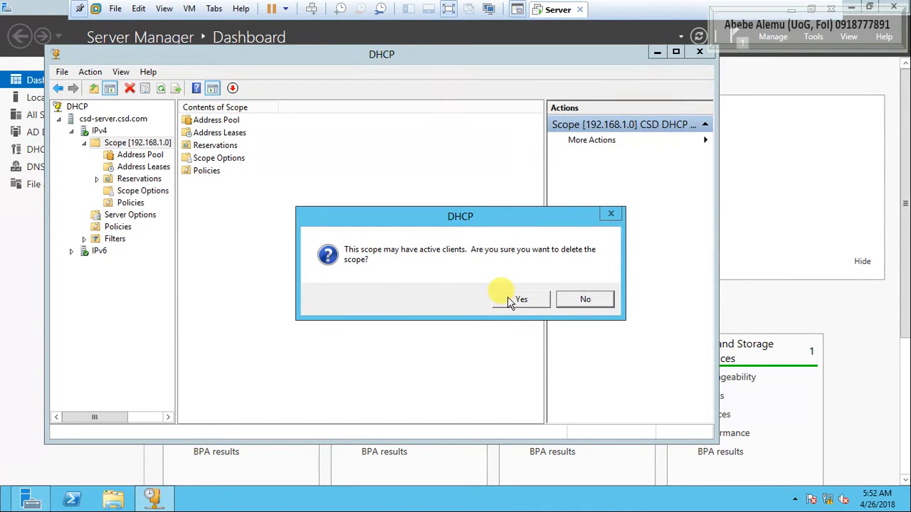
left_click(521, 299)
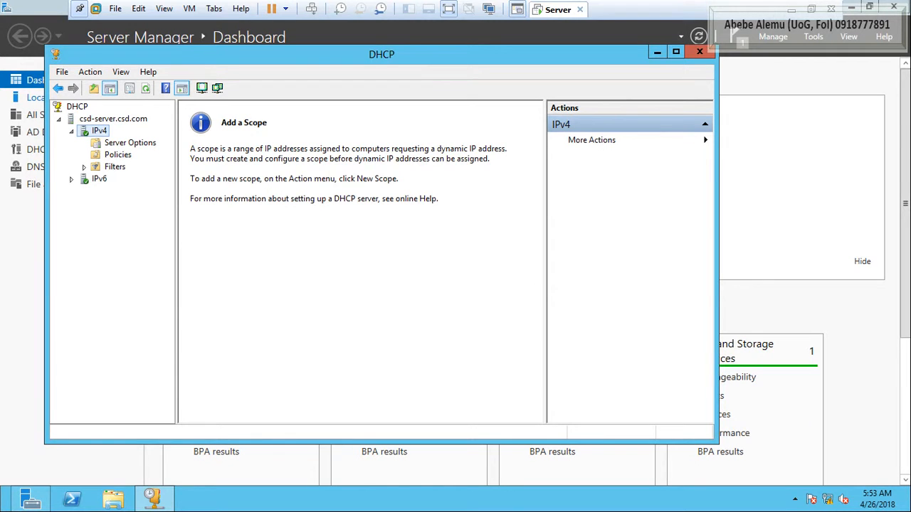
Start a new scope under IPv4 and name it DHCP SERVER
right_click(100, 131)
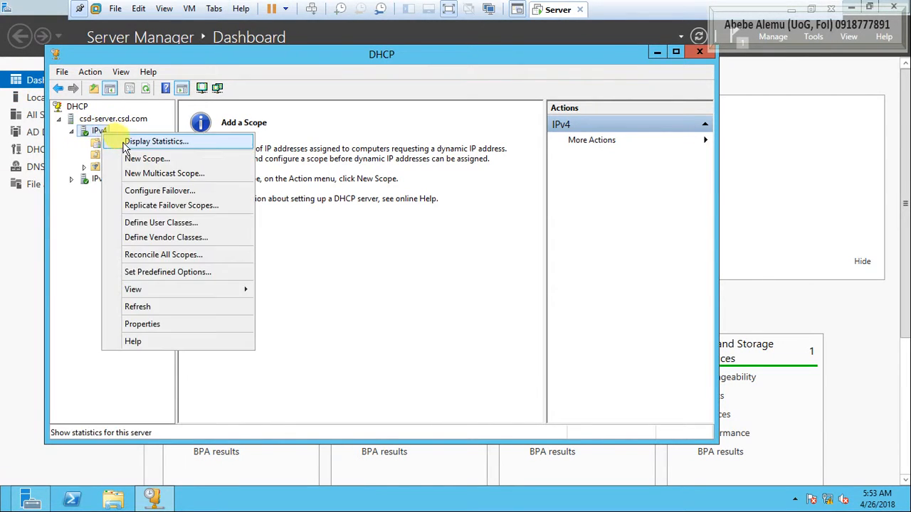
left_click(139, 158)
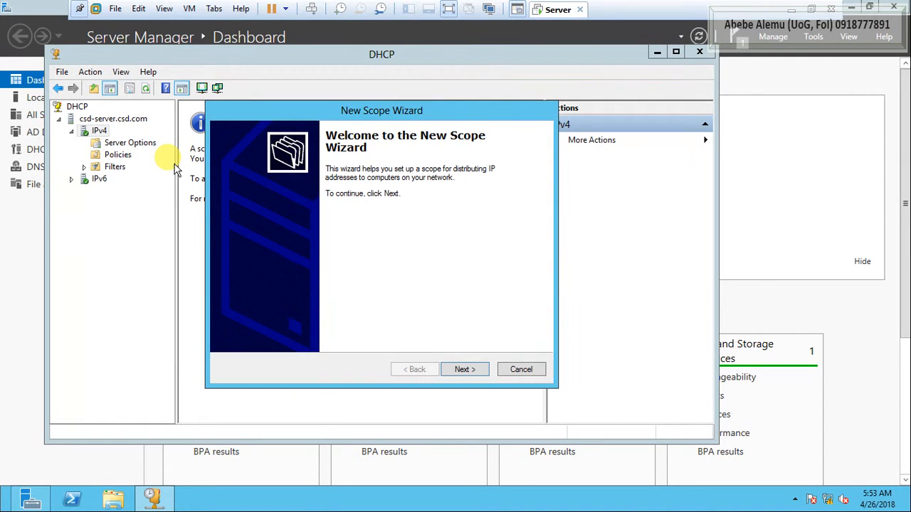
key("Return")
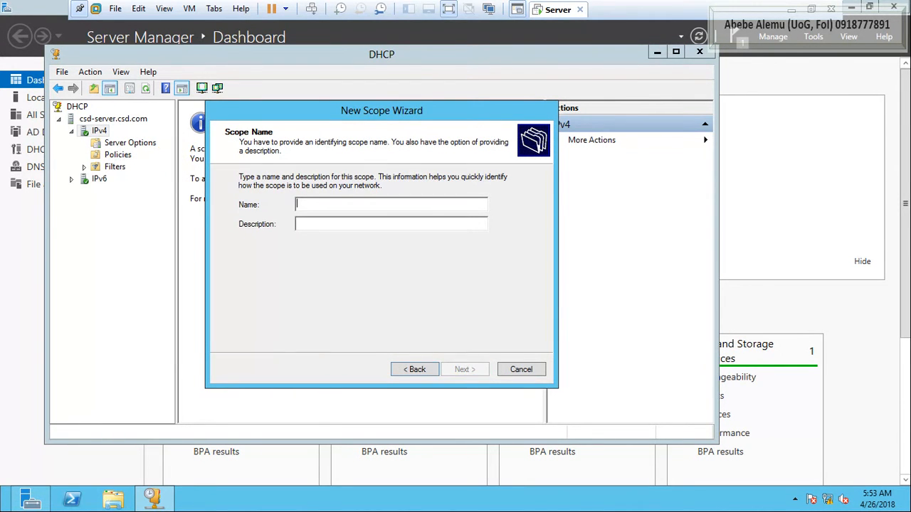
type("DHCP SERVER")
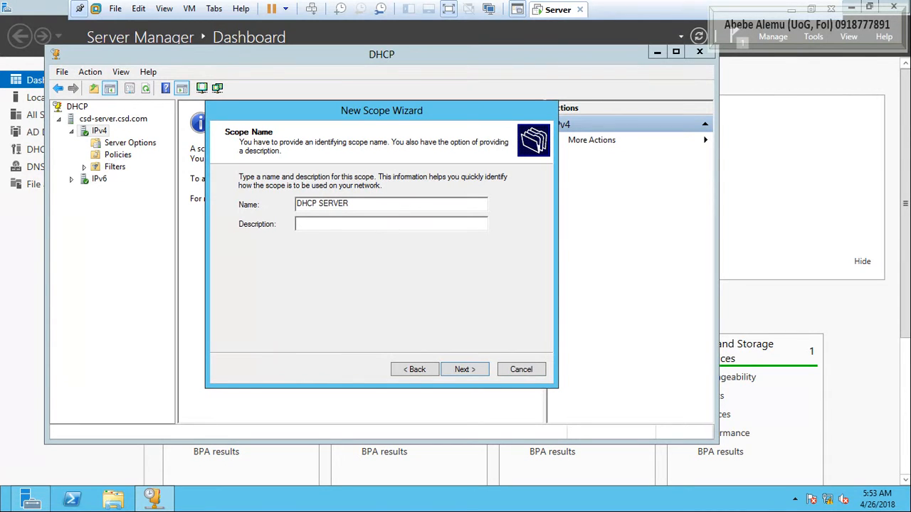
Give the new scope the description CSD DHCP SERVER and continue to the address range page
key("Tab")
type("CSD ")
type("DHCP SER")
type("VER")
key("Return")
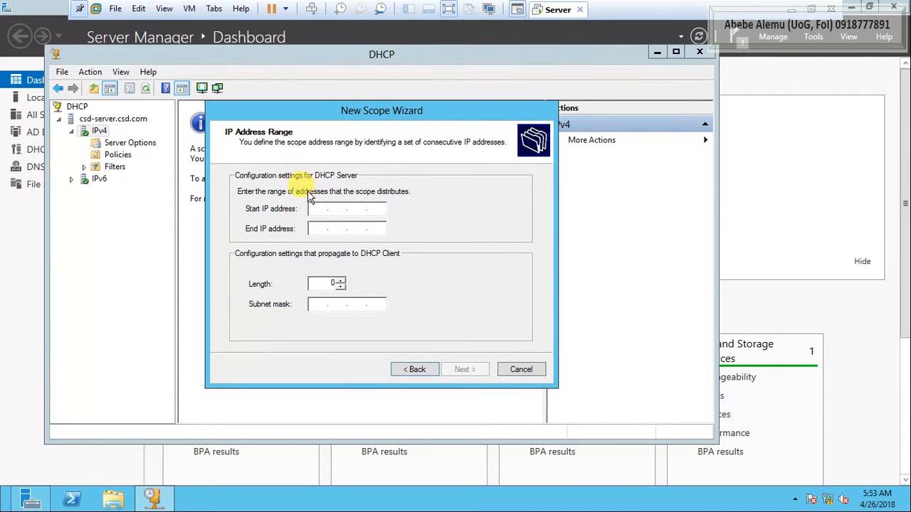
Set the scope's address range from 192.168.1.1 to 192.168.1.100 and continue
type("192 . ")
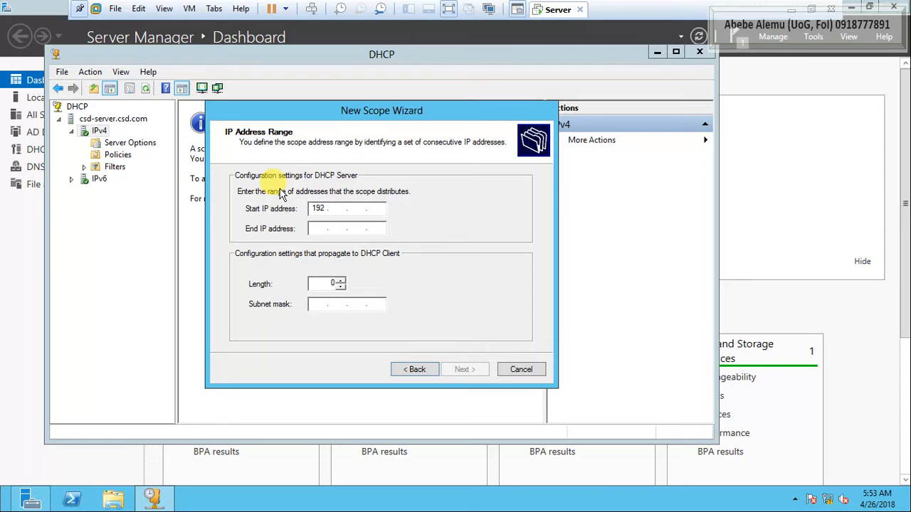
type("168 . 1 . ")
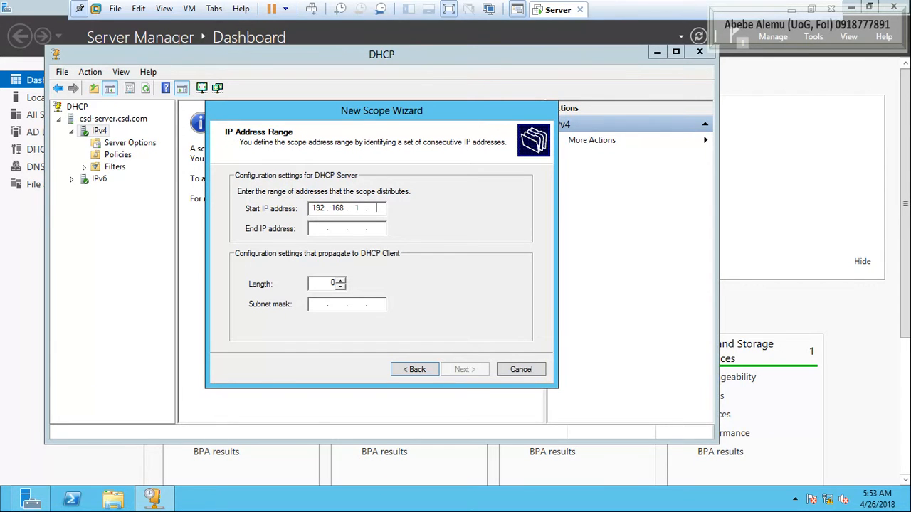
type("1")
key("Tab")
type("192 . ")
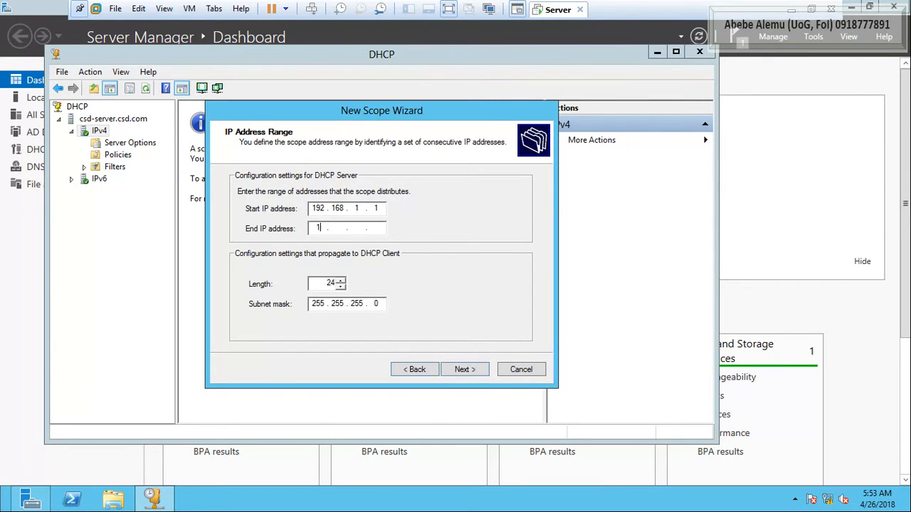
type("168 . 1 . 100")
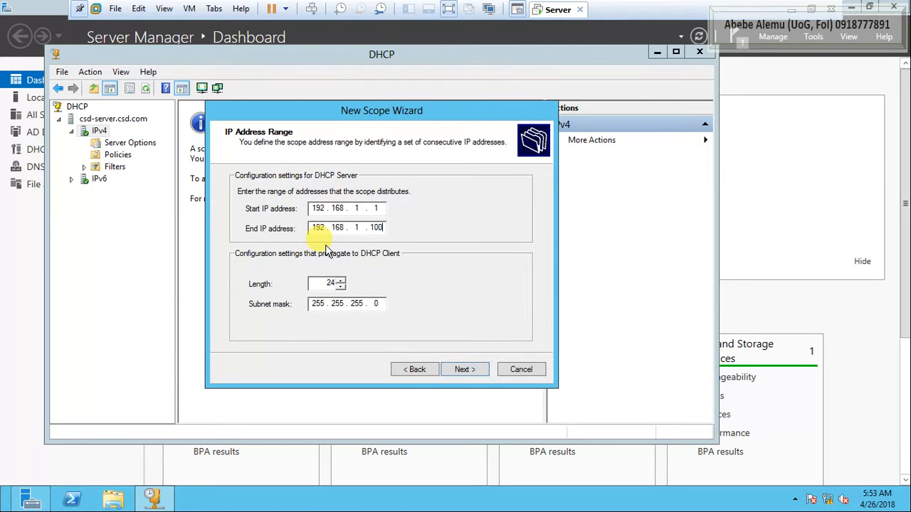
left_click(463, 370)
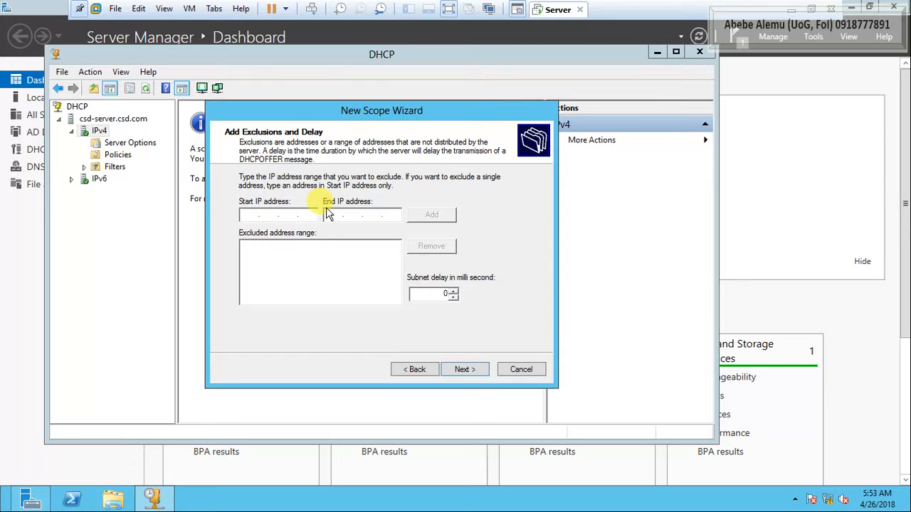
Exclude the addresses 192.168.1.1 to 192.168.1.3 from distribution and continue
type("192 . 168 . 1 . 1")
left_click(337, 215)
type("192.168.1.3")
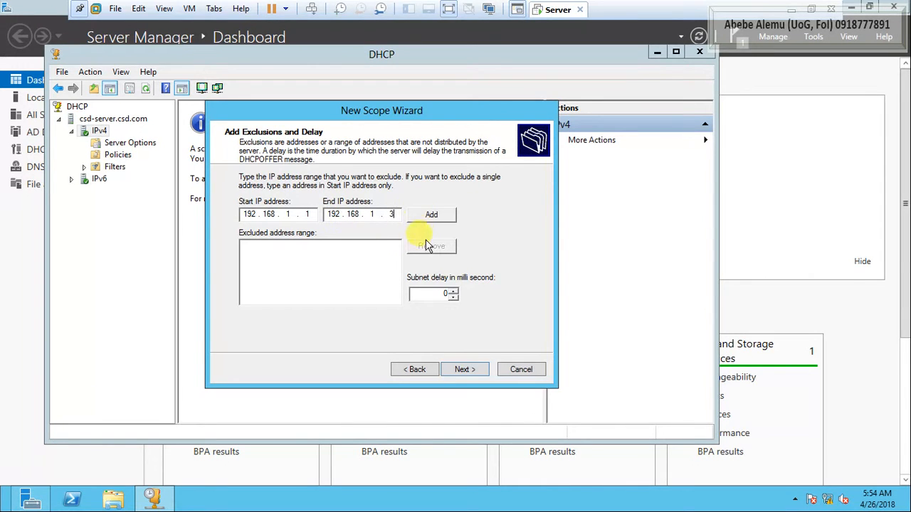
left_click(427, 215)
left_click(466, 369)
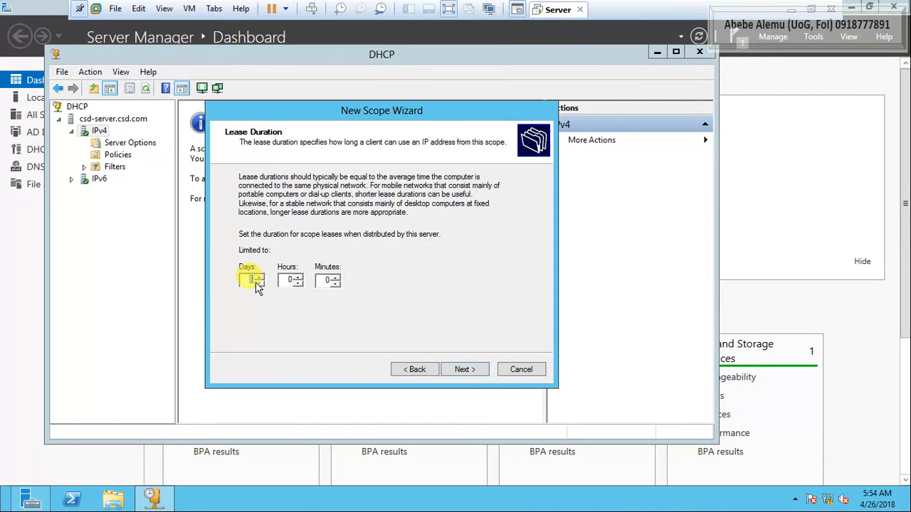
Accept the default lease duration, choose to configure the DHCP options now, and add 192.168.1.1 as the default gateway
left_click(462, 370)
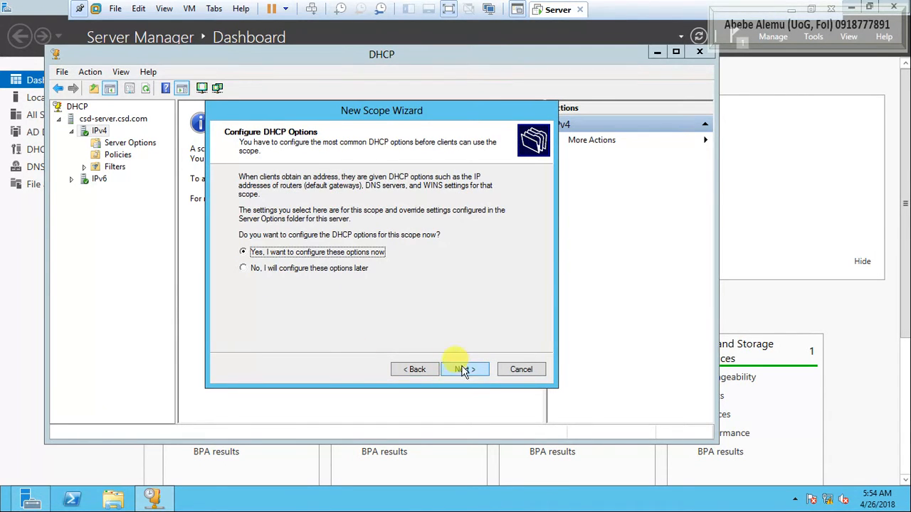
left_click(464, 369)
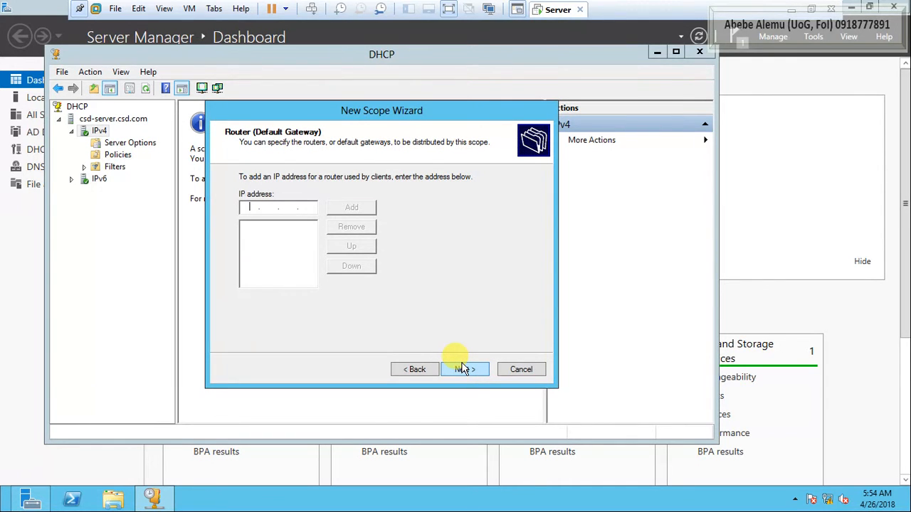
type("192.168.1.1")
left_click(364, 210)
left_click(465, 369)
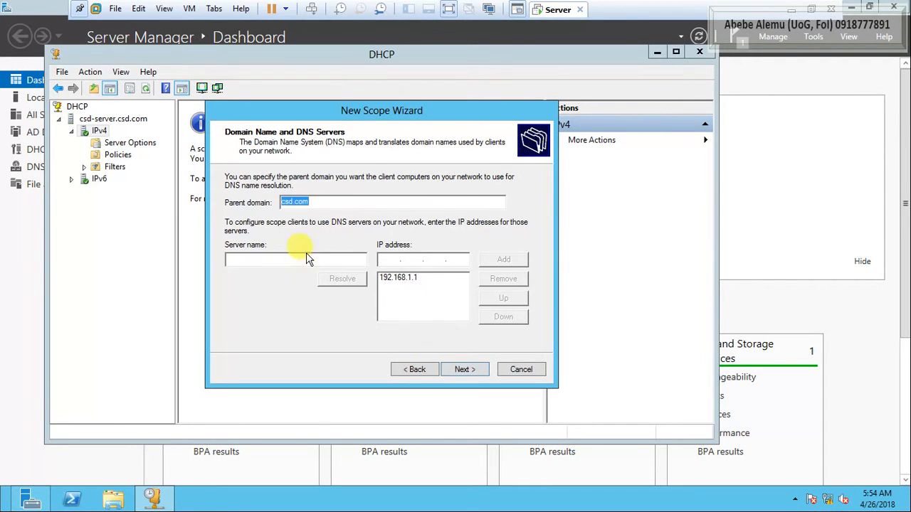
Remove the preset DNS server address from the list and clear the IP address entry
left_click(406, 279)
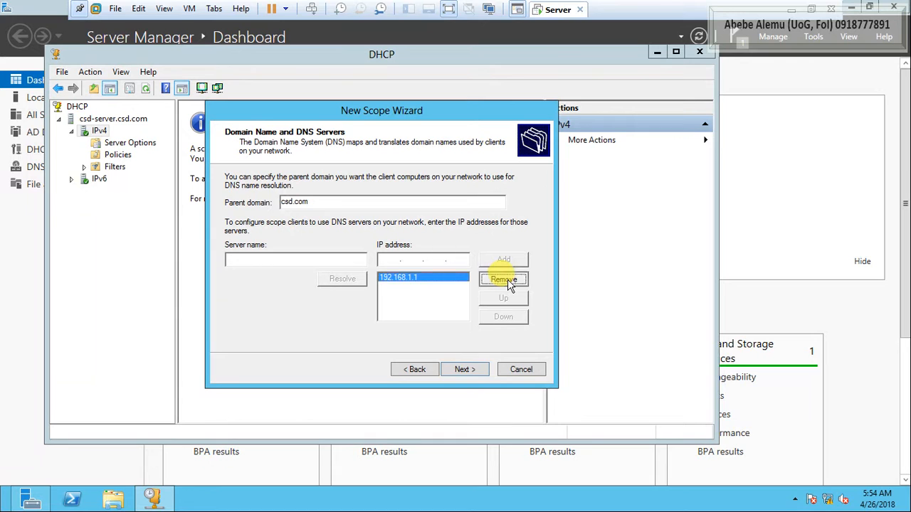
left_click(507, 279)
left_click(468, 259)
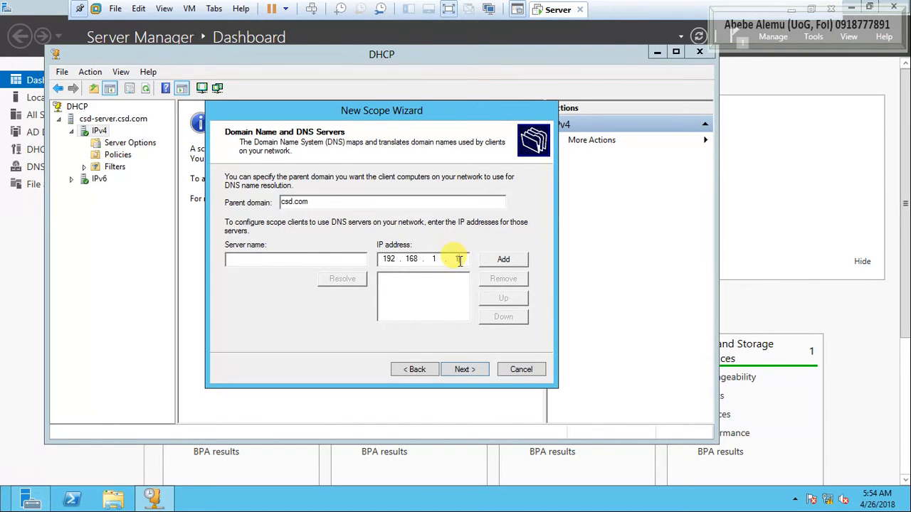
key("BackSpace")
key("BackSpace")
key("BackSpace")
key("BackSpace")
key("BackSpace")
key("BackSpace")
key("BackSpace")
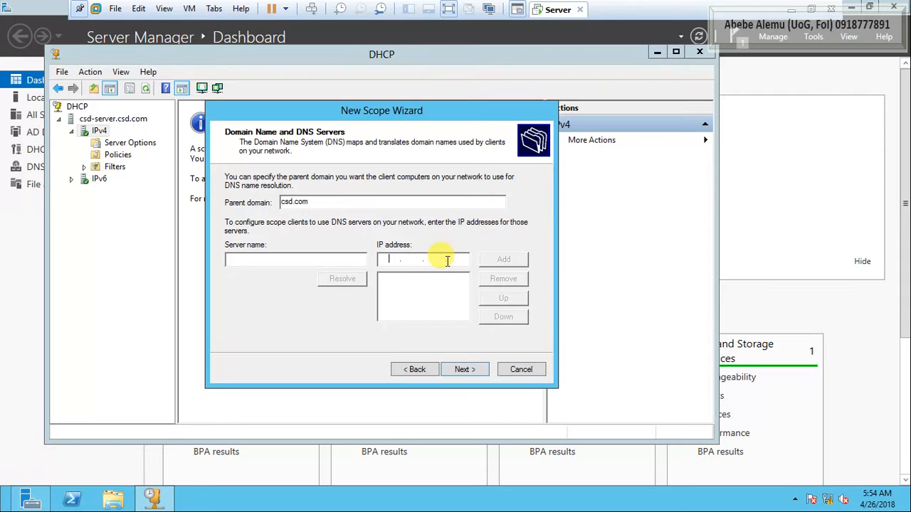
Enter csd-server as the DNS server name, resolve it to its IP address and add that address to the list
left_click(349, 257)
type("cs")
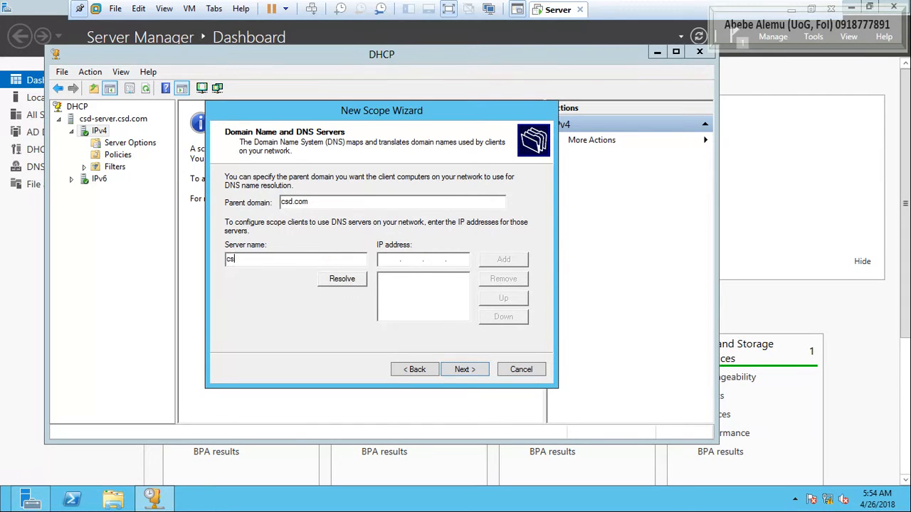
type("d-server")
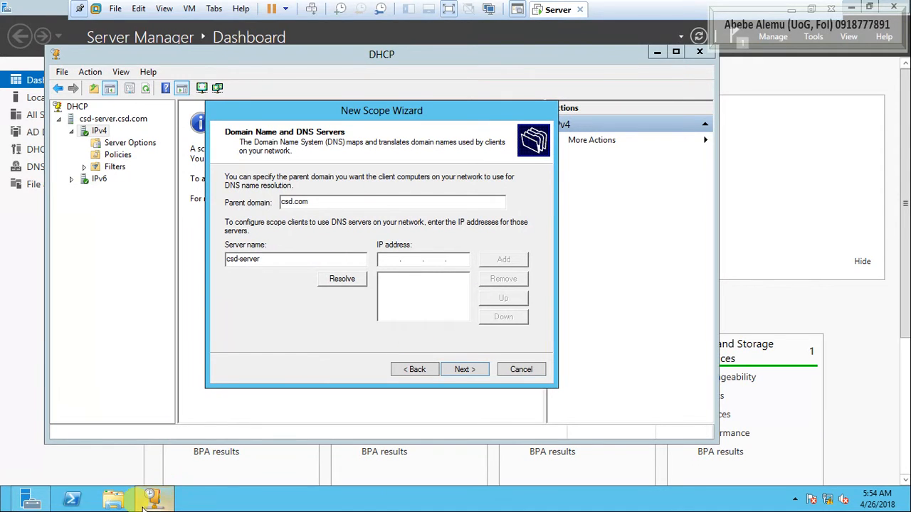
mouse_move(2, 511)
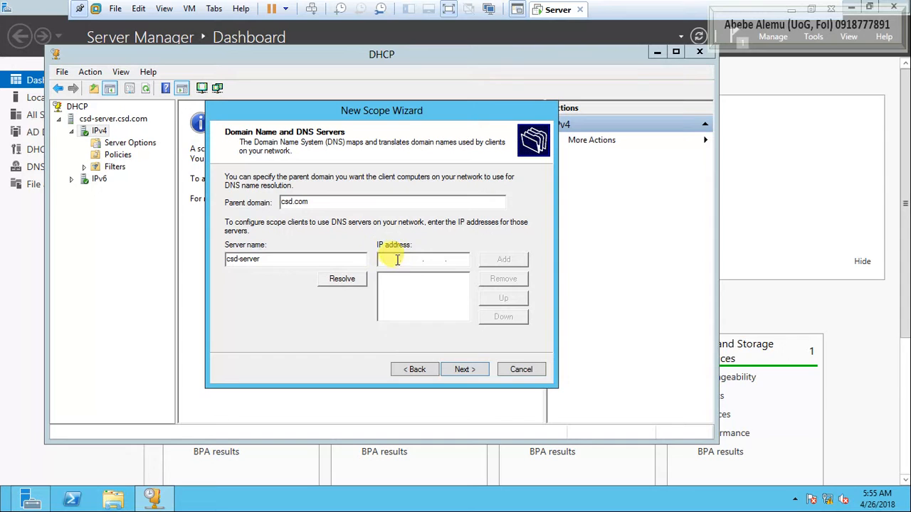
left_click(342, 279)
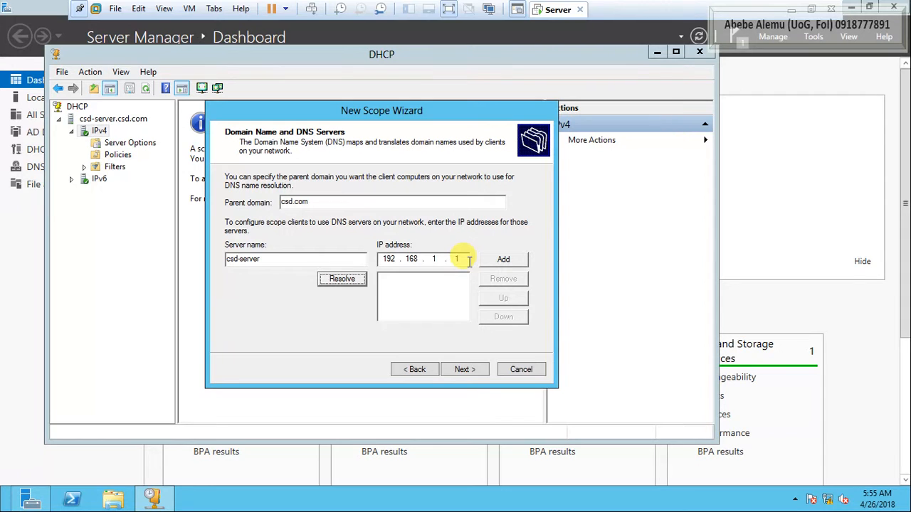
left_click(499, 261)
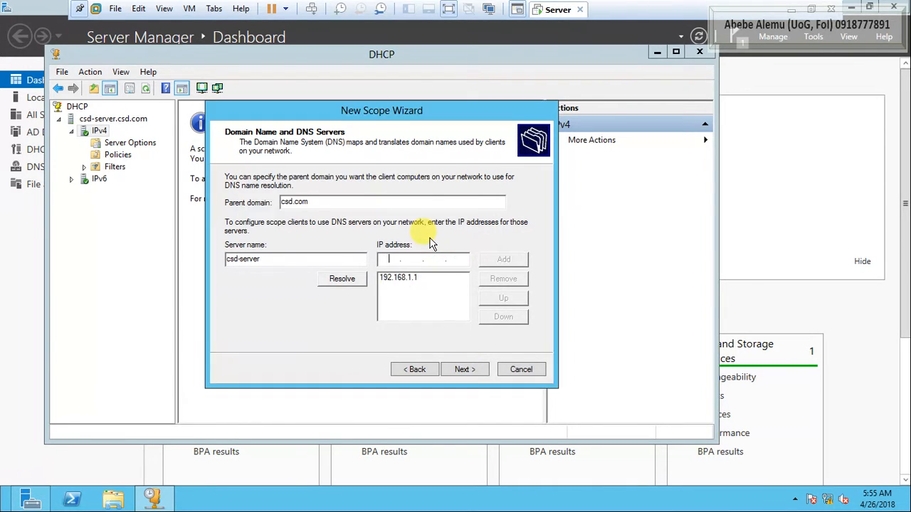
left_click(462, 369)
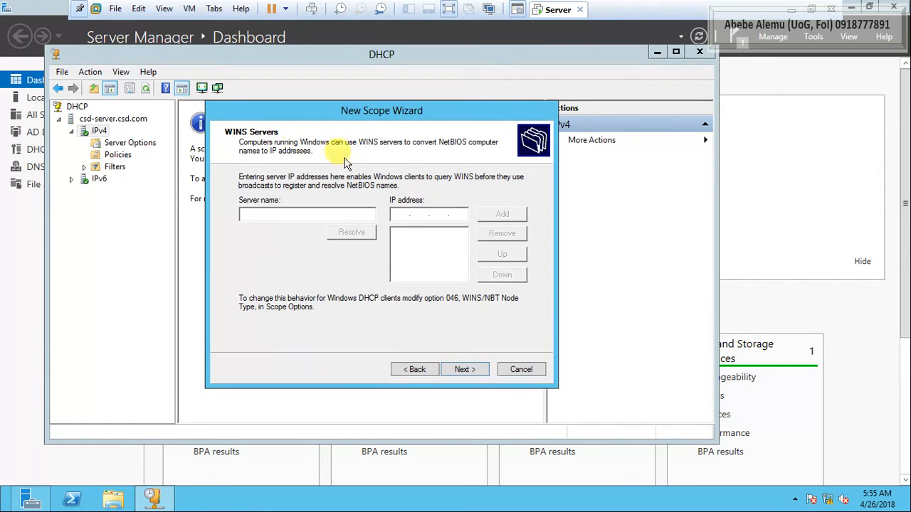
Skip the WINS server settings, choose to activate the scope now and finish the wizard
left_click(463, 369)
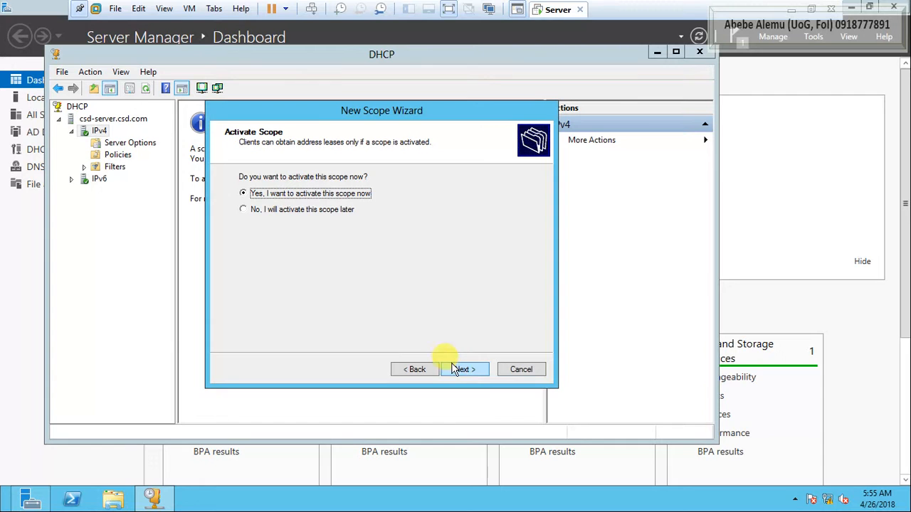
left_click(463, 370)
left_click(463, 370)
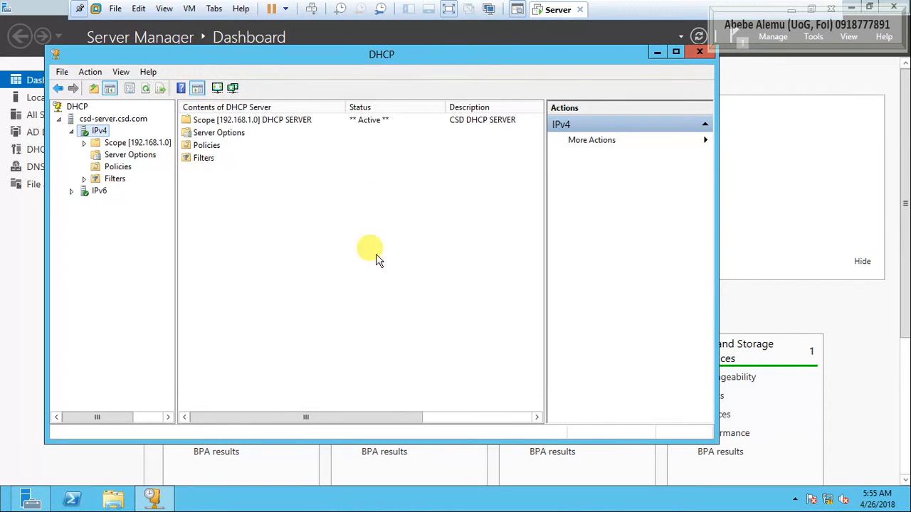
Expand the new 192.168.1.0 scope under IPv4 and review its contents, status and available actions
double_click(118, 143)
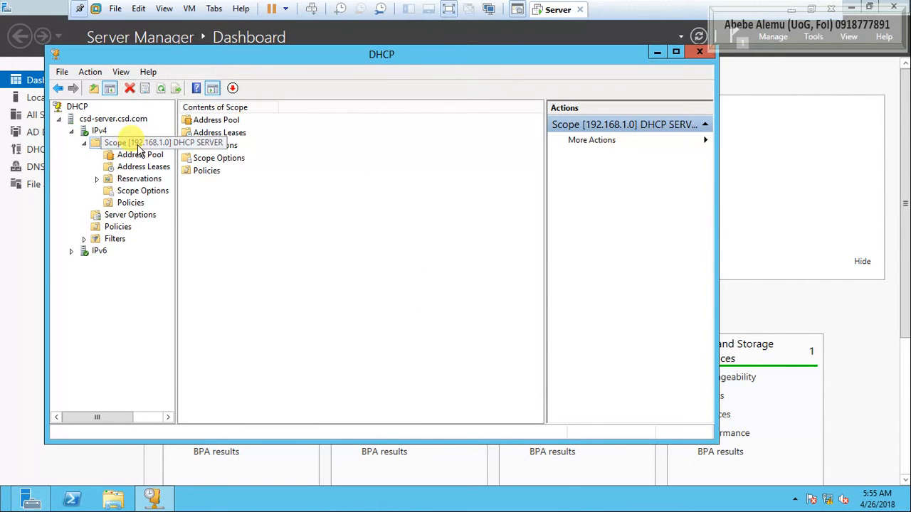
left_click(213, 157)
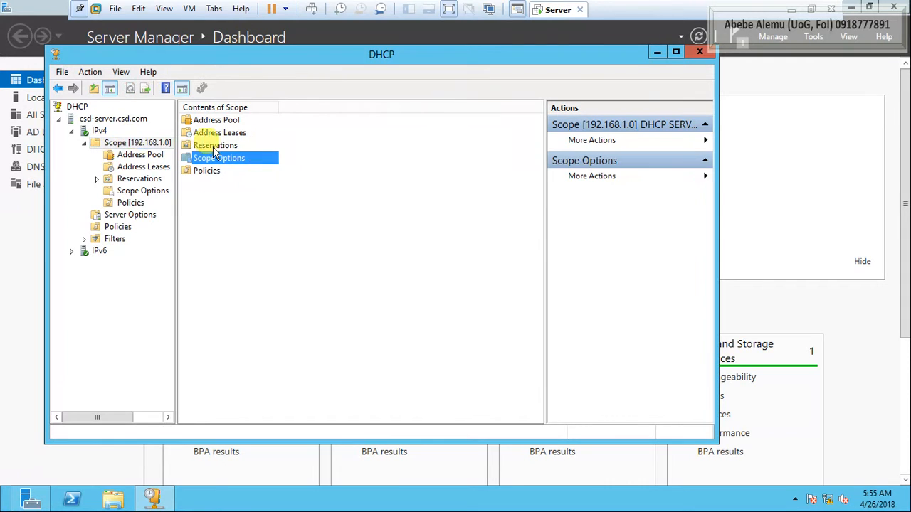
left_click(99, 132)
left_click(117, 144)
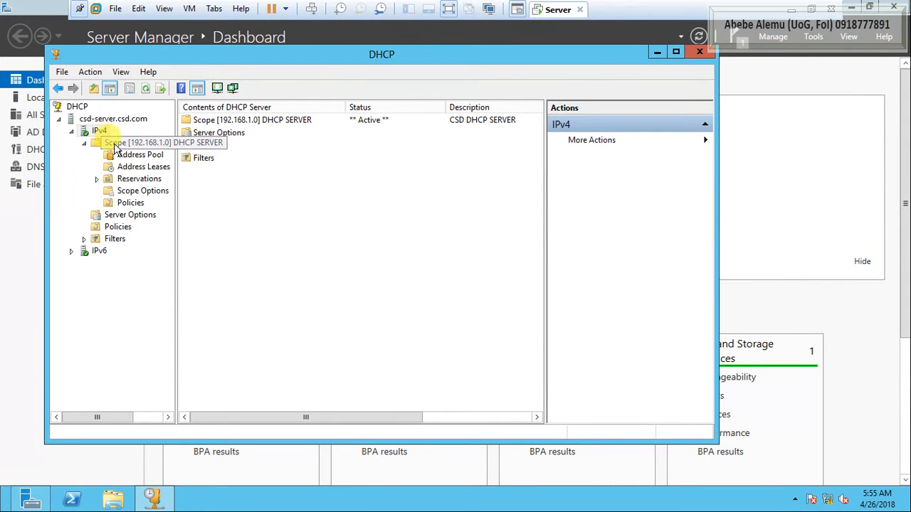
right_click(119, 148)
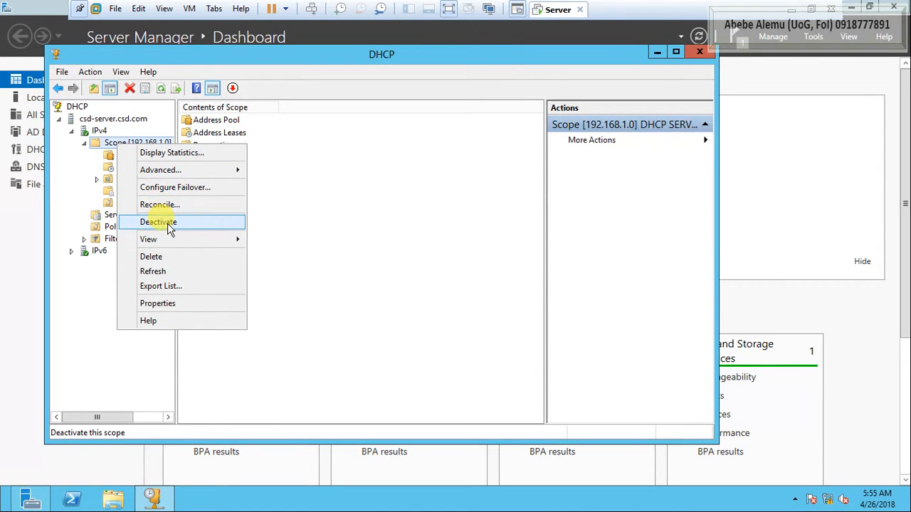
left_click(352, 188)
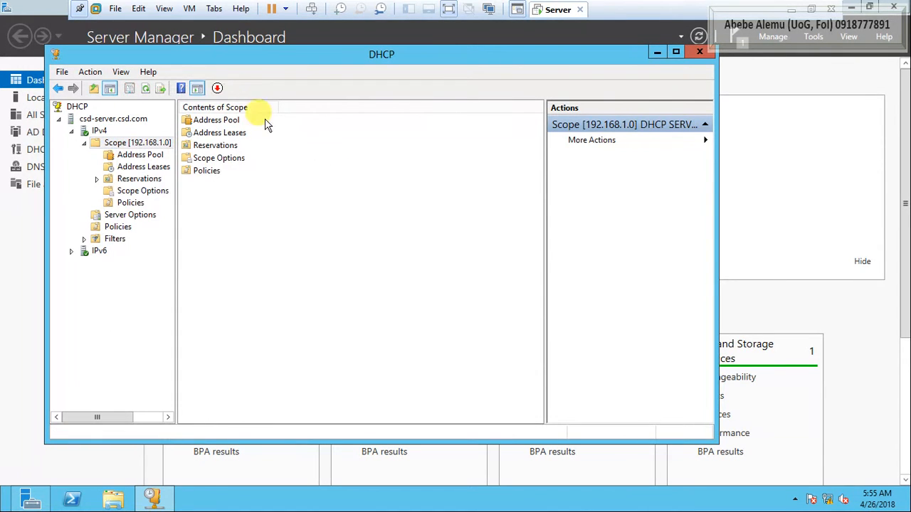
Deactivate the 192.168.1.0 scope, confirming the prompt, and activate it again
left_click(219, 89)
left_click(521, 304)
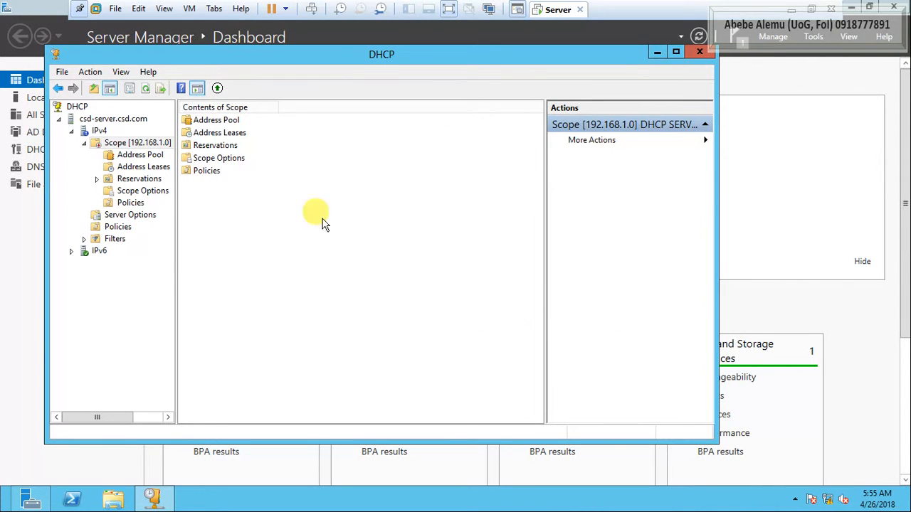
left_click(217, 88)
Review the scope's address pool, address leases and reservations
left_click(146, 156)
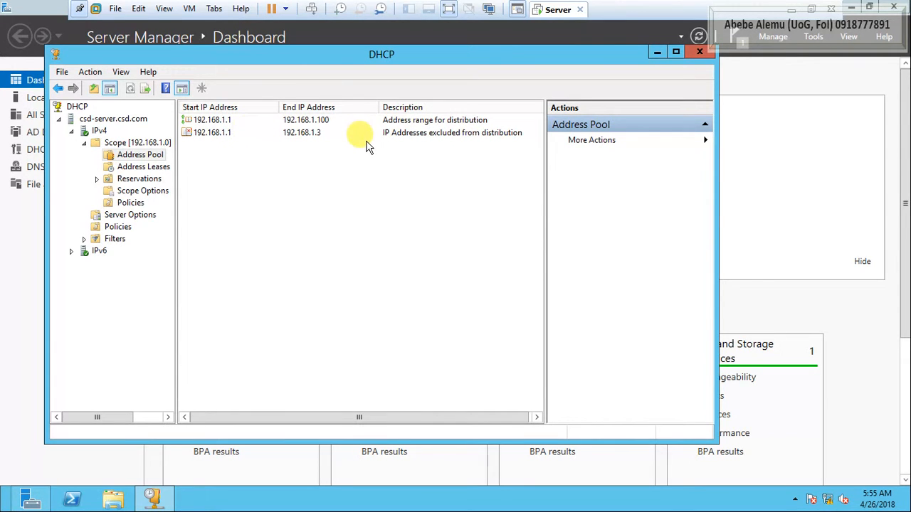
left_click(155, 170)
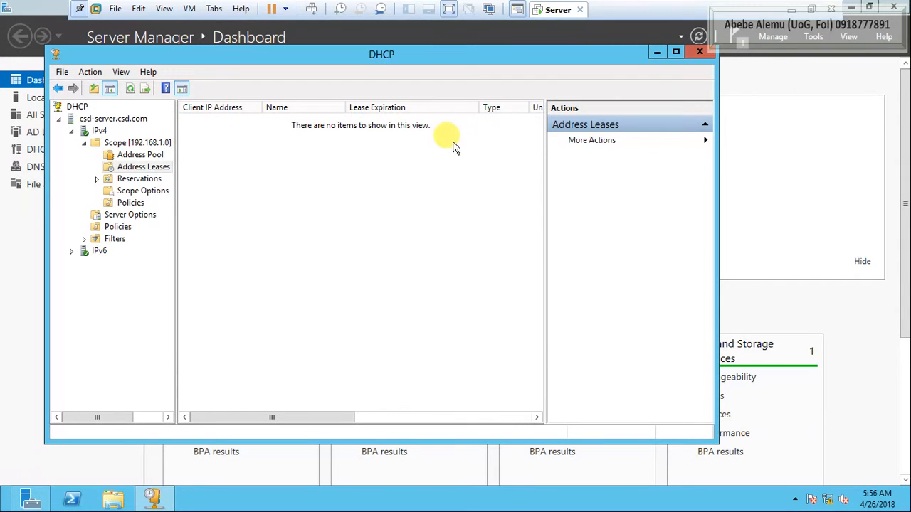
left_click(146, 182)
right_click(146, 183)
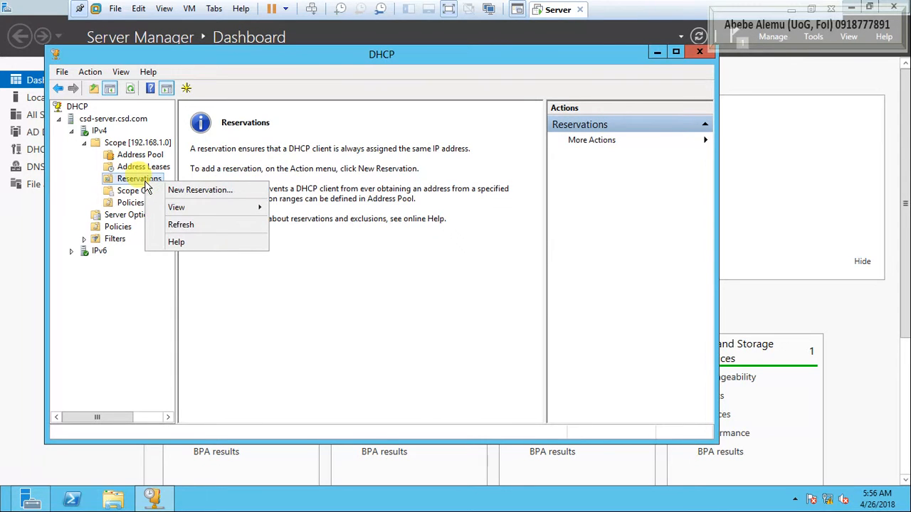
left_click(436, 254)
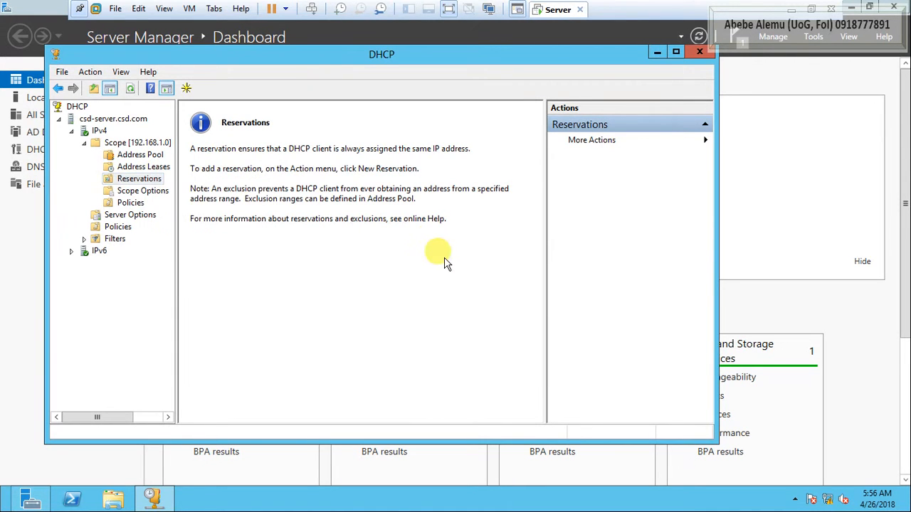
right_click(149, 180)
left_click(193, 189)
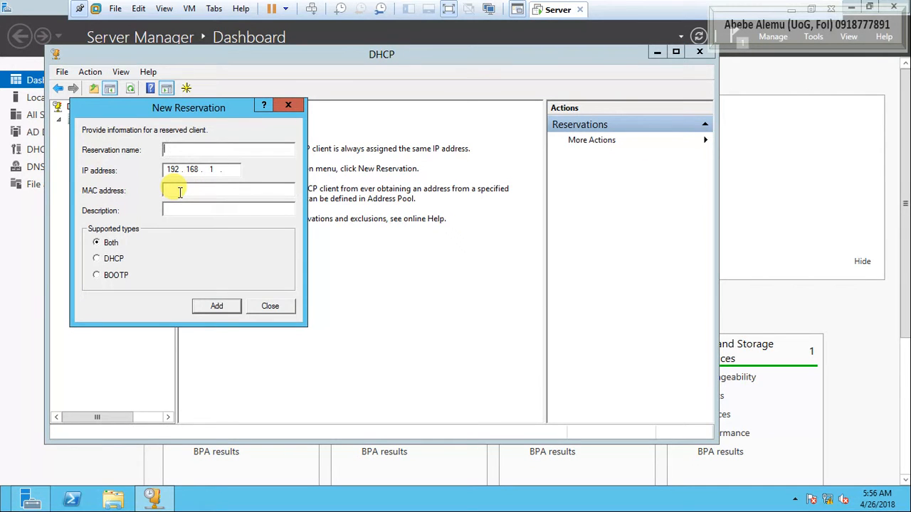
type("Server IP")
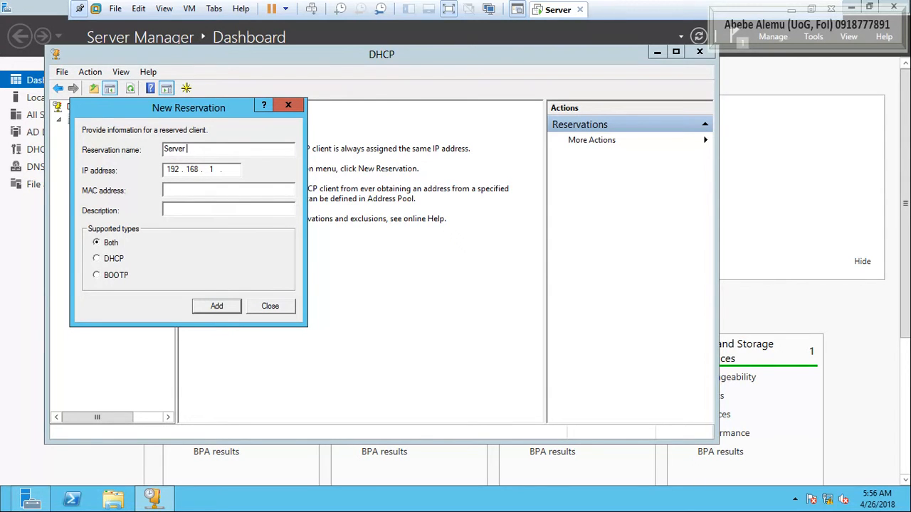
left_click(230, 170)
type("1")
left_click(288, 309)
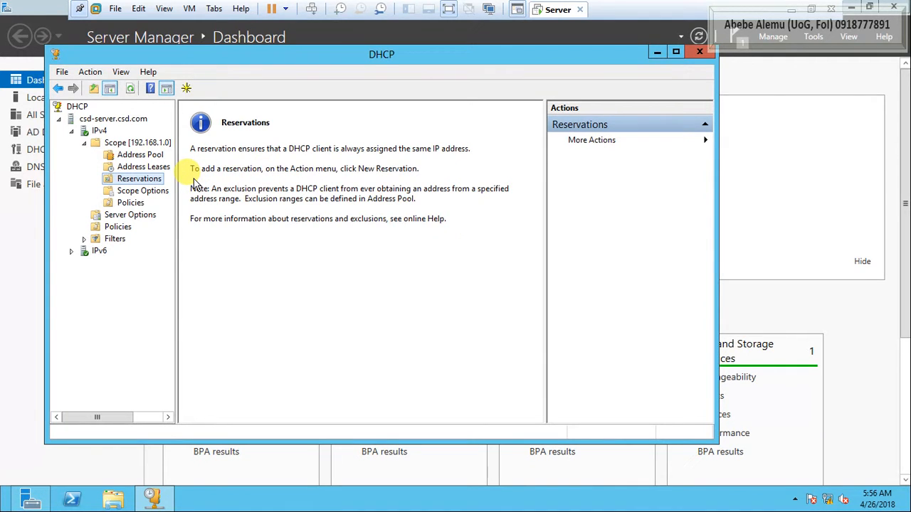
Display the scope's address leases, and log on to the Windows 7 virtual machine with the Admin account
left_click(156, 171)
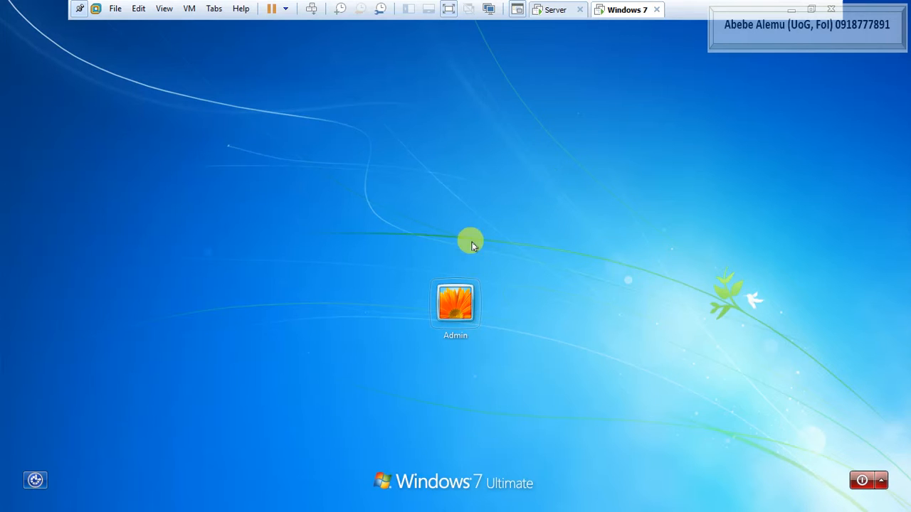
left_click(456, 313)
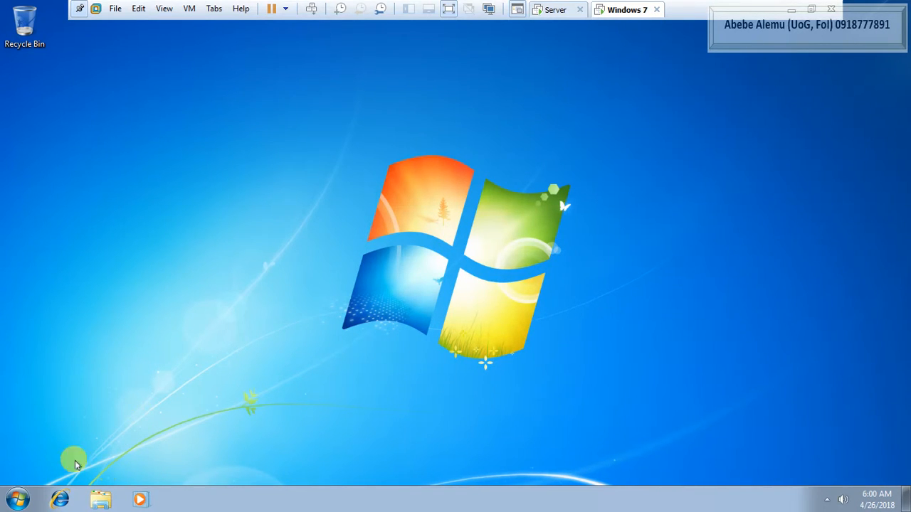
Open a Command Prompt on the Windows 7 client and move its window slightly higher on the desktop
left_click(18, 498)
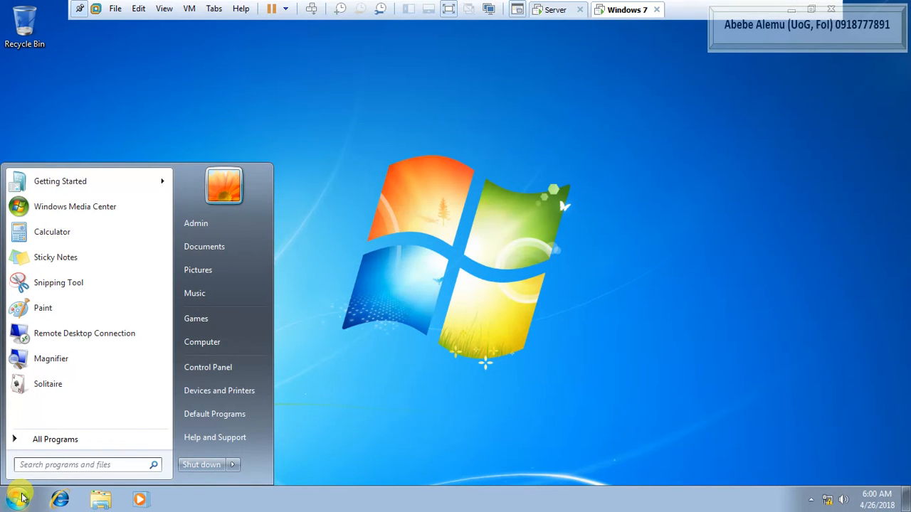
type("cmd")
key("Return")
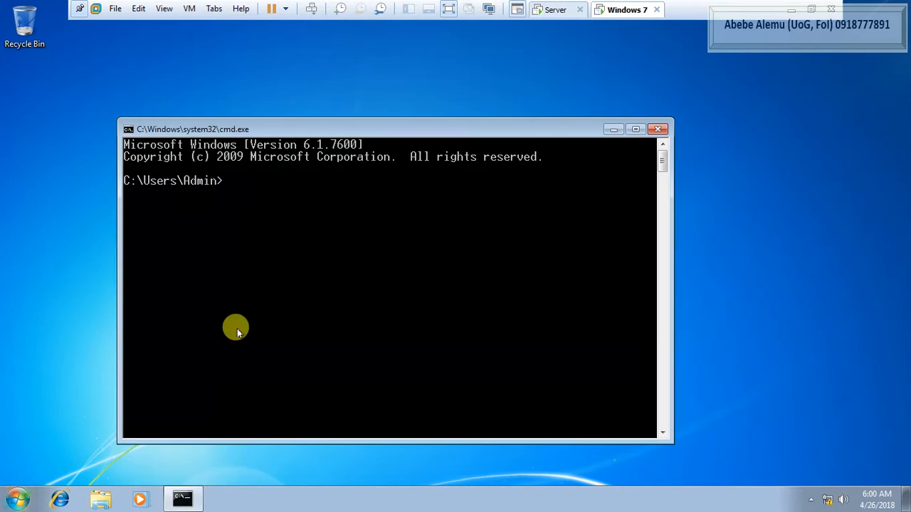
mouse_move(284, 129)
left_mouse_down()
mouse_move(291, 112)
mouse_move(284, 116)
left_mouse_up()
Check the Windows 7 client's IP configuration with the ipconfig command
type("iconfig")
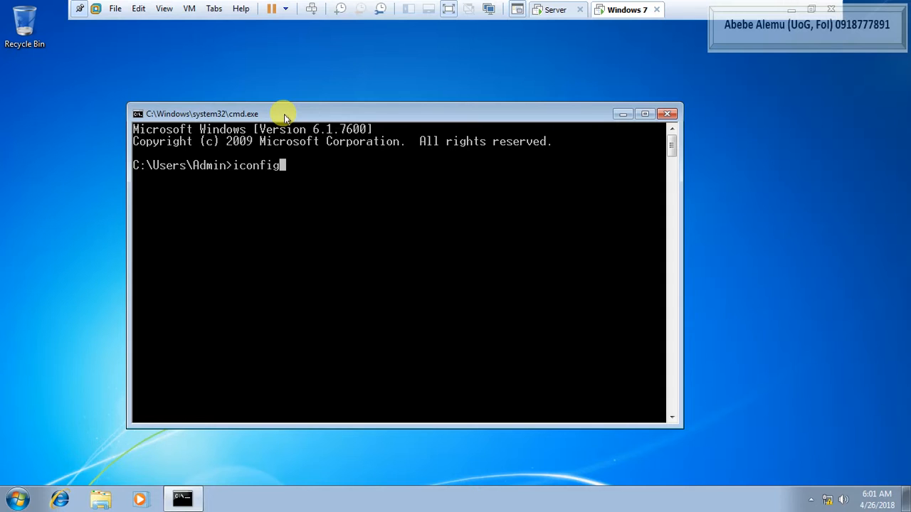
key("Return")
type("ipconfig")
key("Return")
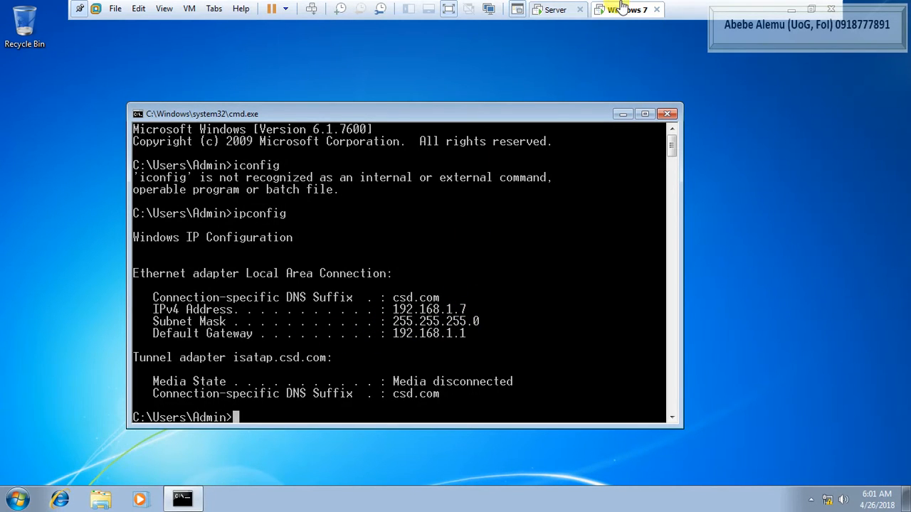
Switch to the Server virtual machine and refresh the scope's address leases to look for the client's lease
left_click(558, 11)
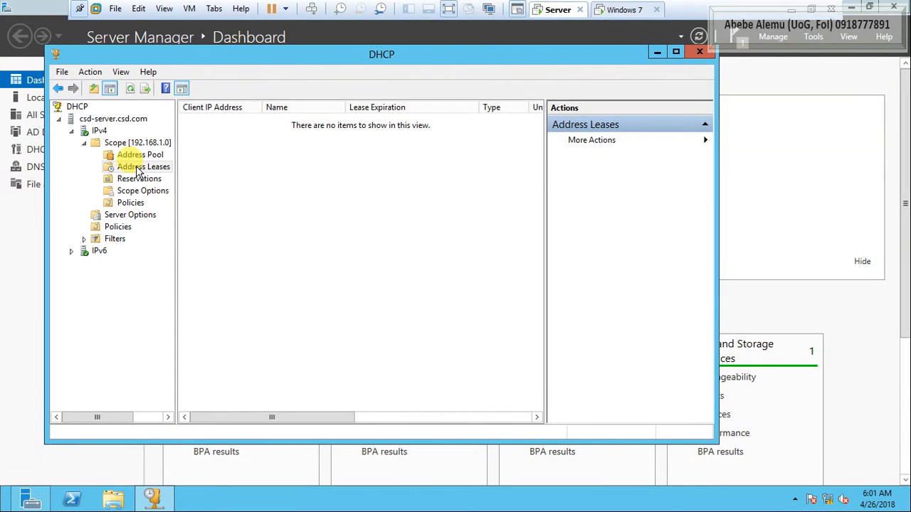
right_click(245, 145)
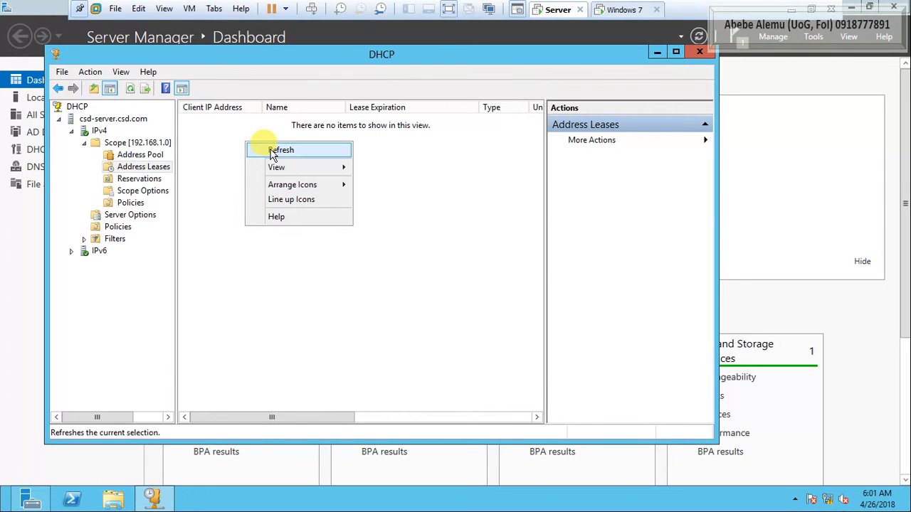
left_click(271, 154)
right_click(271, 155)
left_click(298, 153)
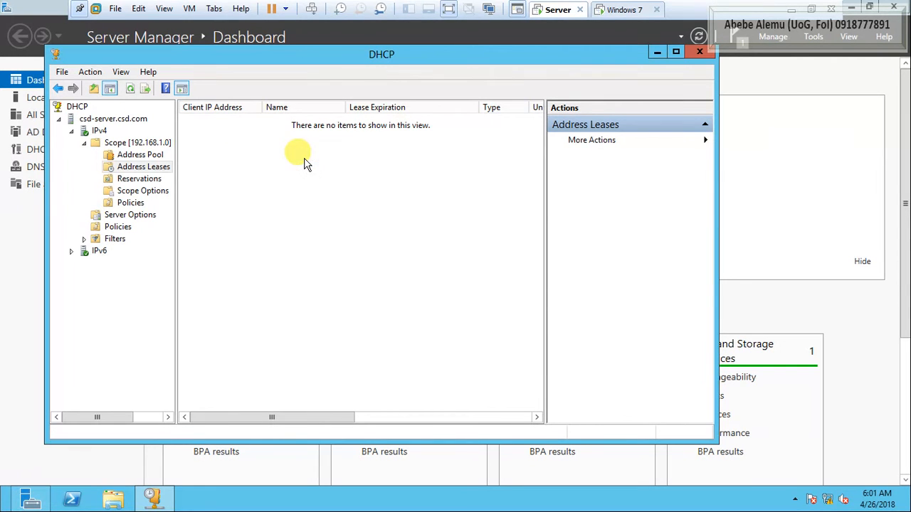
Return to the Windows 7 virtual machine and release its IP address by running ipconfig/release
left_click(620, 10)
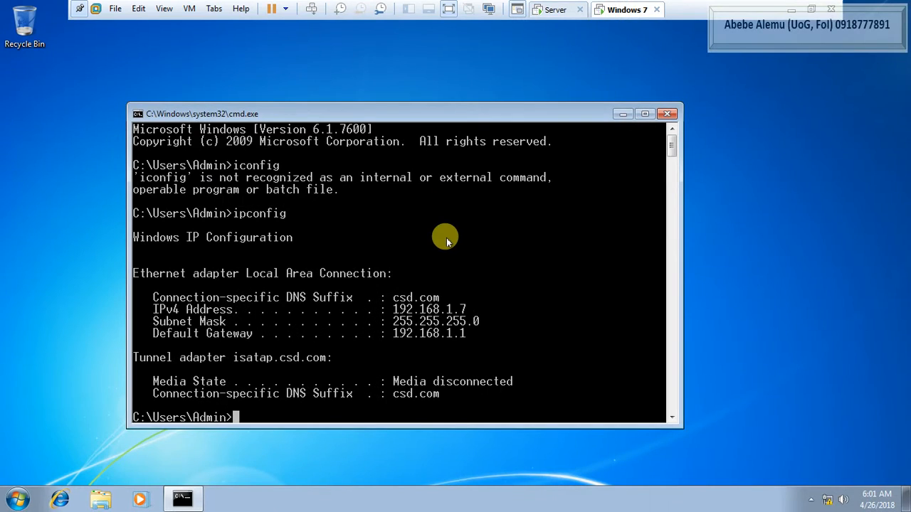
key("Up")
type("/rela")
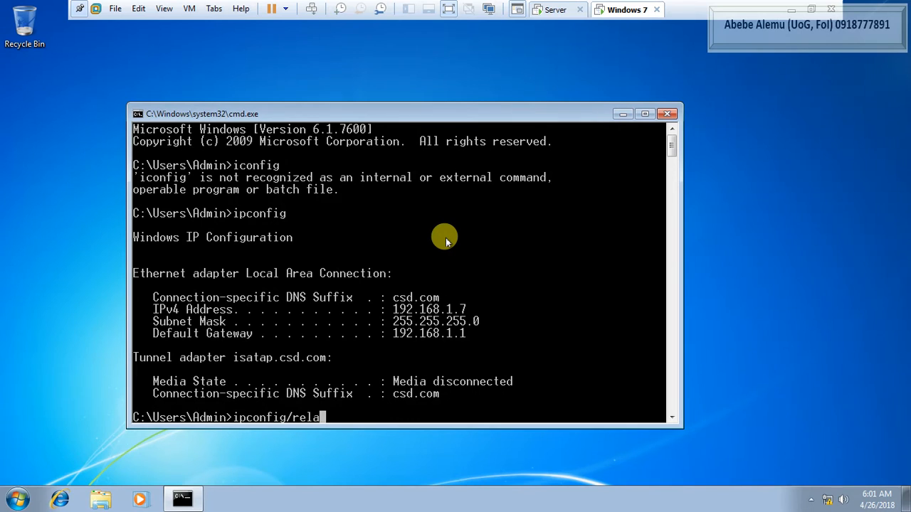
key("BackSpace")
key("BackSpace")
key("BackSpace")
key("BackSpace")
type("release")
key("Return")
Request a new IP address for the Windows 7 client by running ipconfig/renew
key("Up")
key("BackSpace")
key("BackSpace")
key("BackSpace")
key("BackSpace")
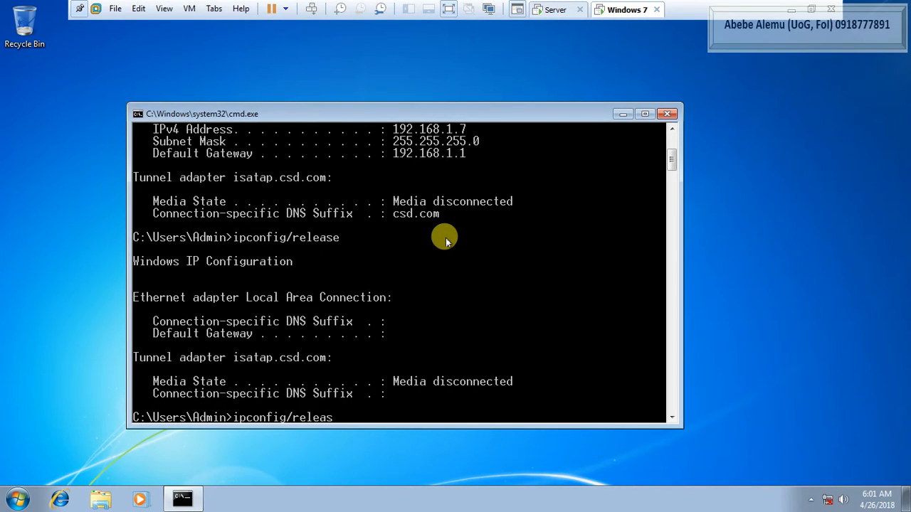
key("BackSpace")
type("new")
key("Return")
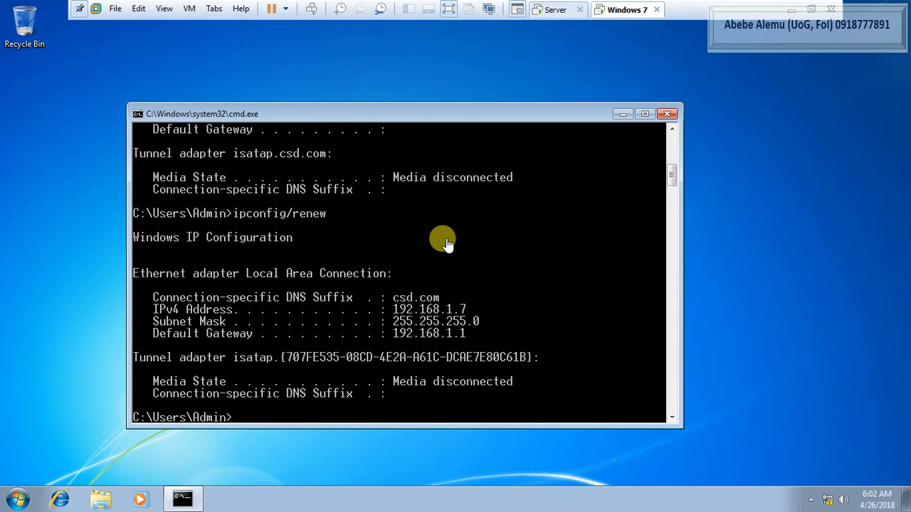
Go back to the Server virtual machine, refresh the address leases again and review the client's lease entry
left_click(556, 13)
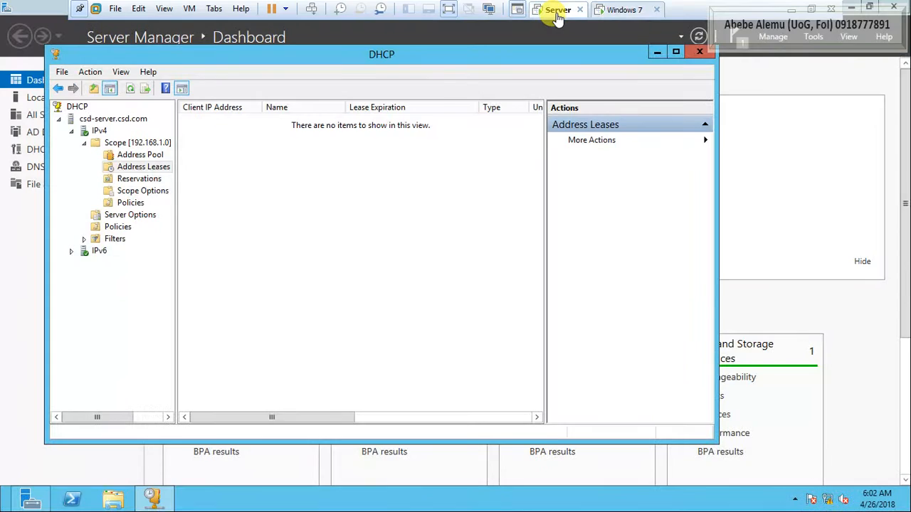
right_click(260, 161)
left_click(268, 163)
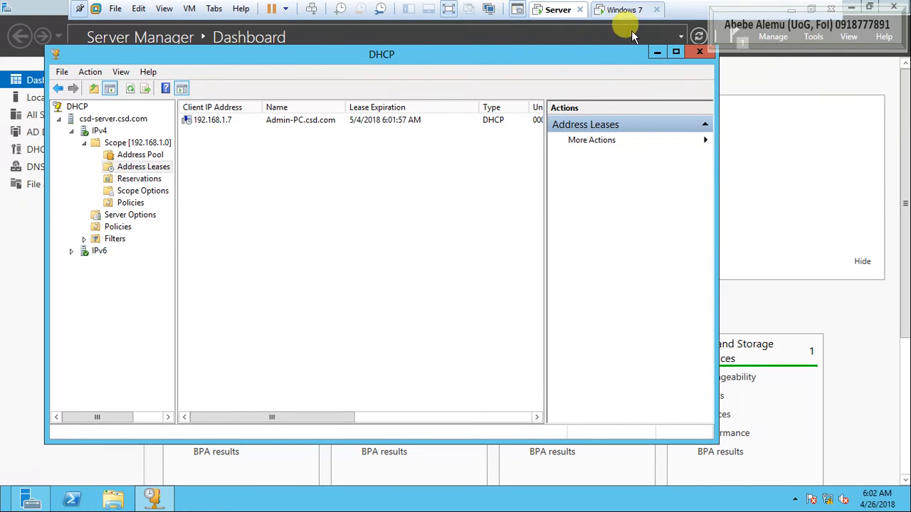
Close the Command Prompt on the Windows 7 client and return to the DHCP console on the Server virtual machine
left_click(626, 10)
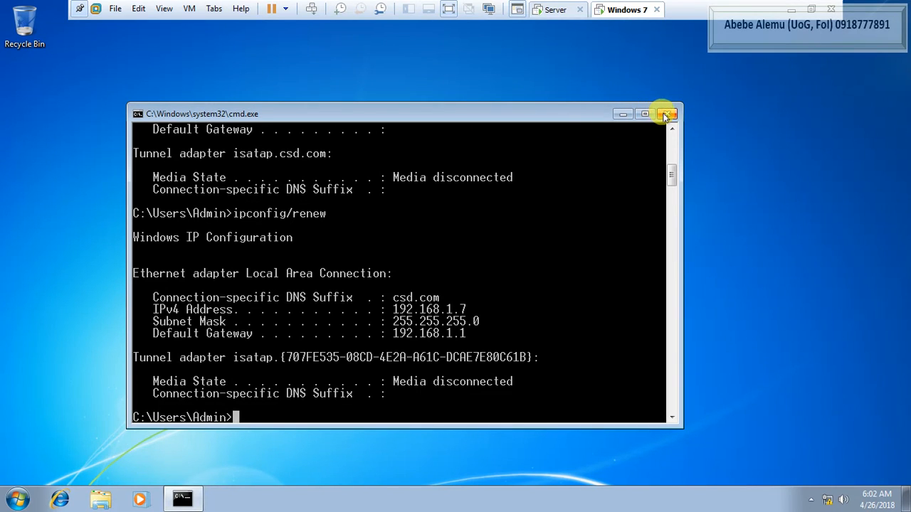
left_click(669, 115)
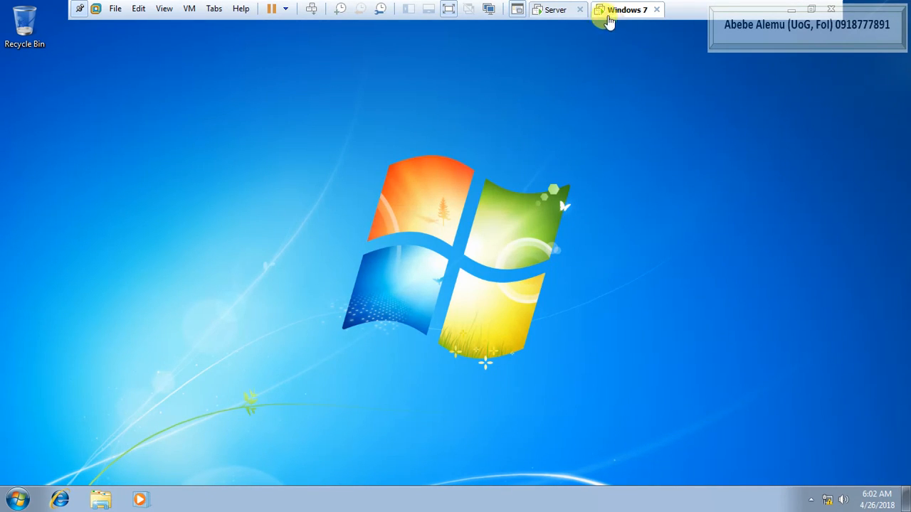
left_click(557, 10)
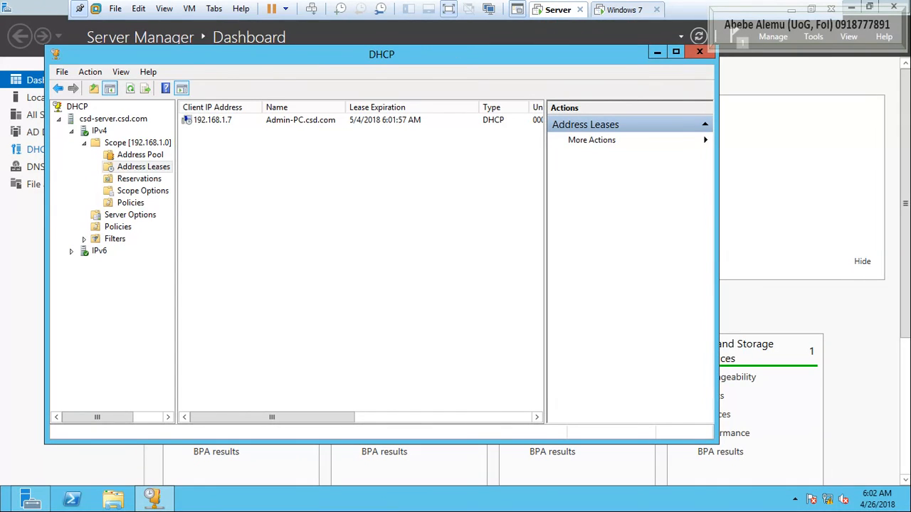